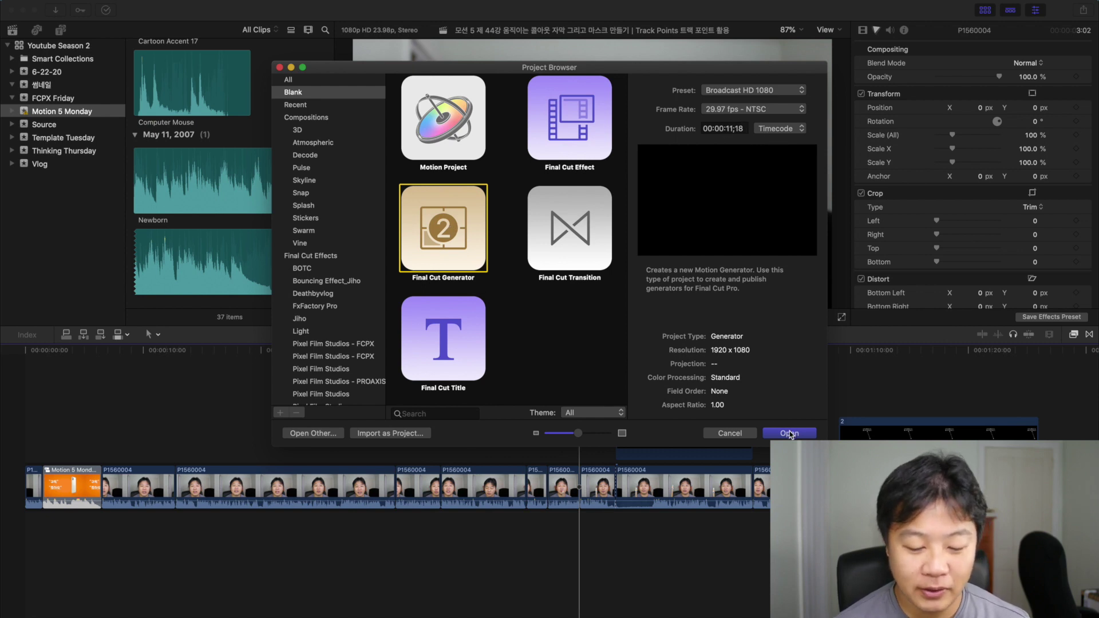
# Create a Final Cut Generator project at Broadcast HD 1080, 29.97 fps, and import 1.mp4 into it
pyautogui.press('Return')
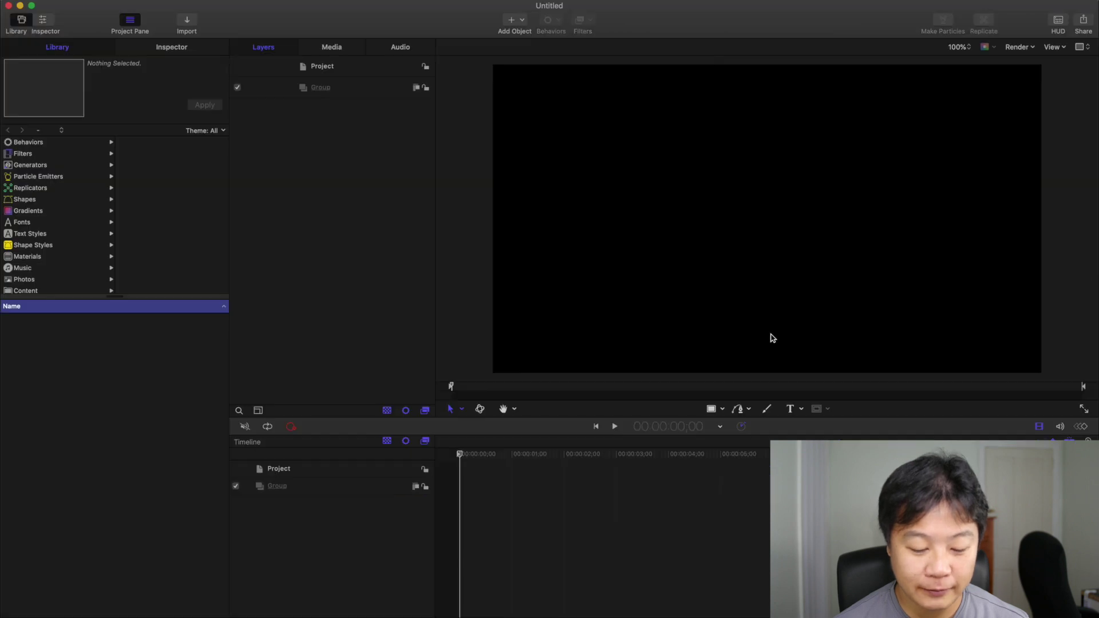
pyautogui.press('super+i')
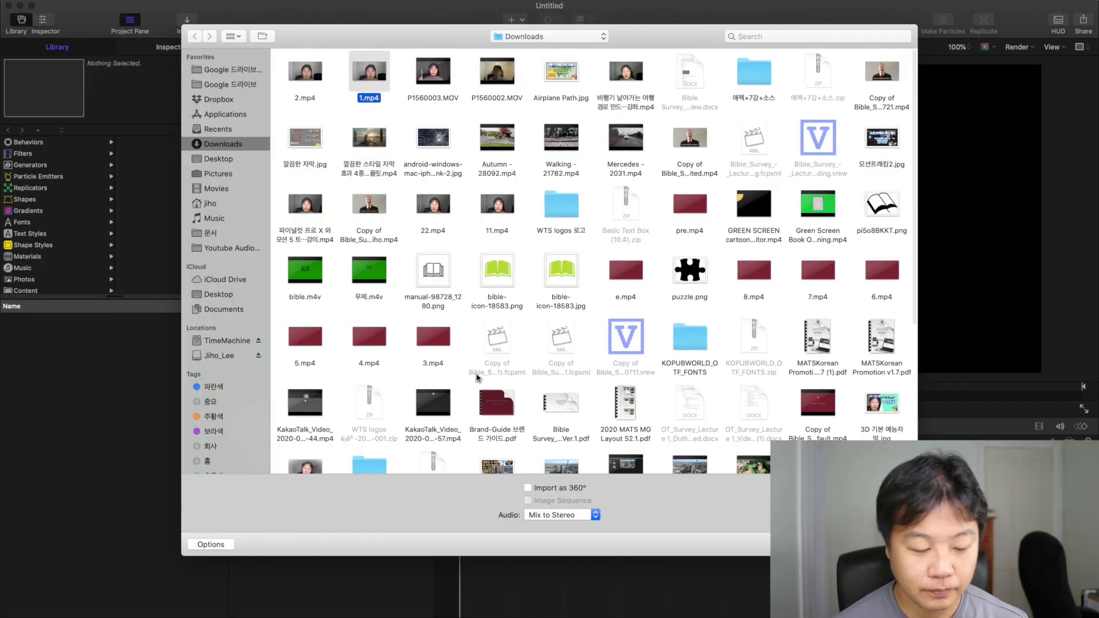
pyautogui.press('Return')
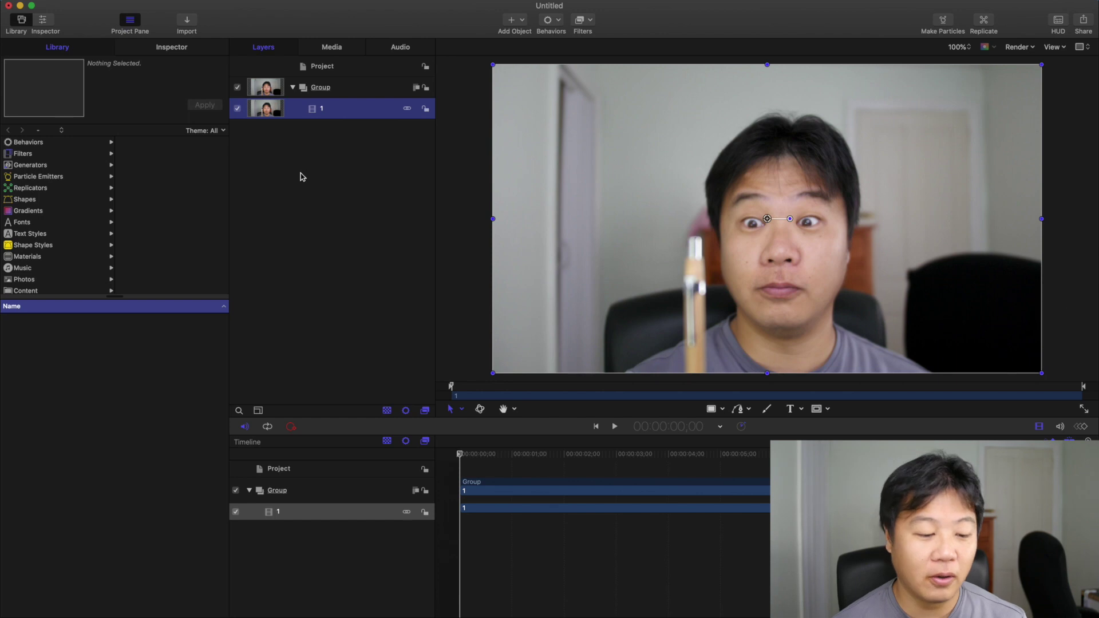
# Apply the Analyze Motion behavior from the Motion Tracking category to clip 1
pyautogui.click(25, 144)
pyautogui.click(176, 190)
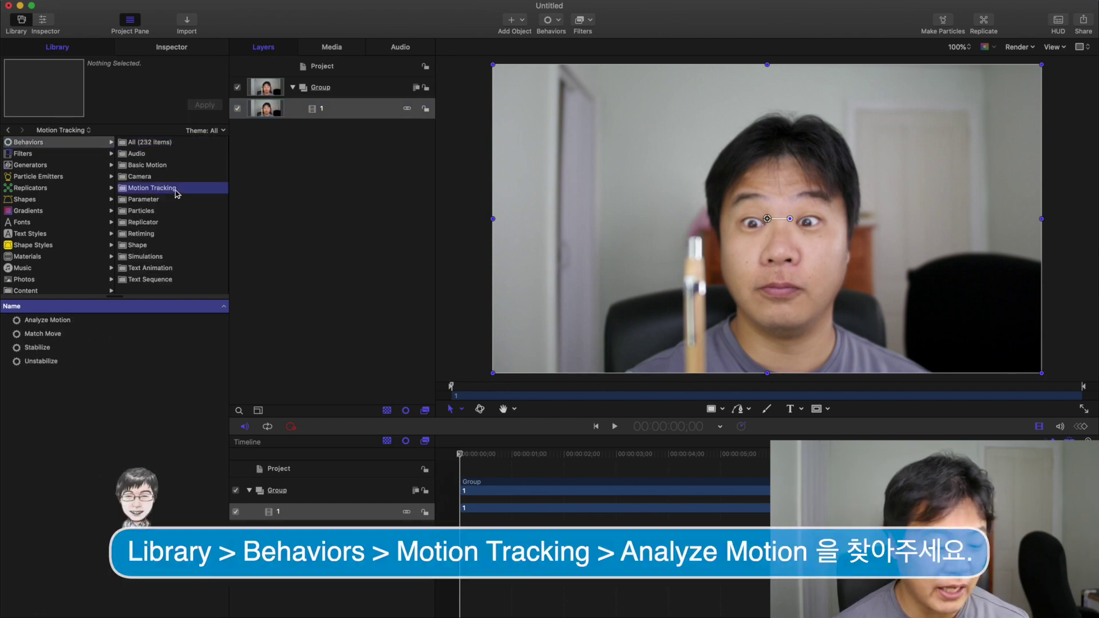
pyautogui.click(63, 322)
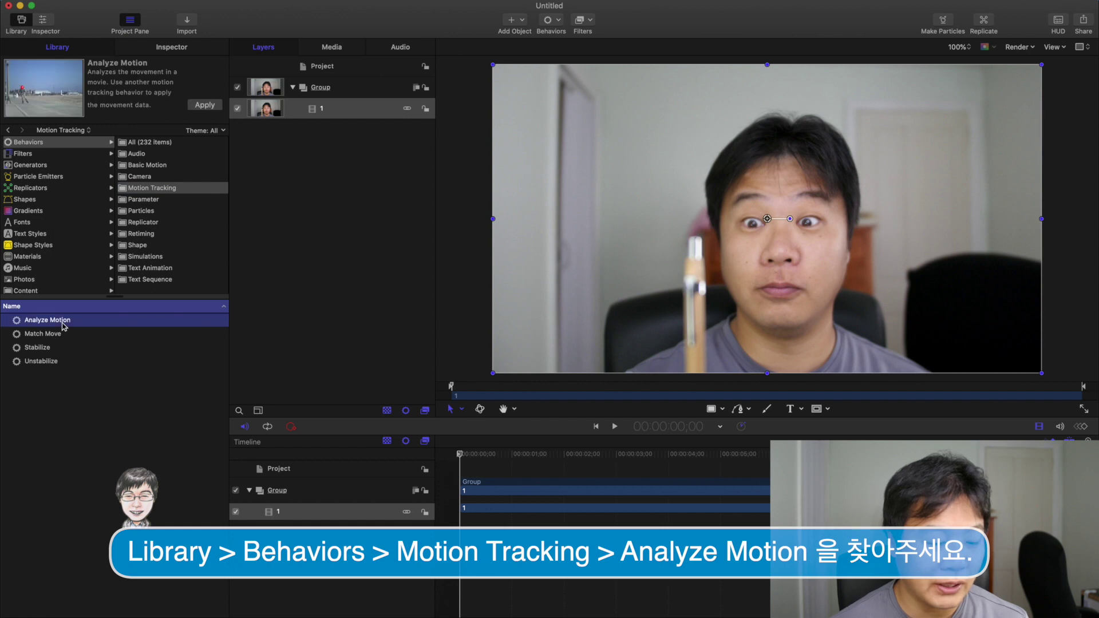
pyautogui.moveTo(63, 326); pyautogui.dragTo(336, 109)
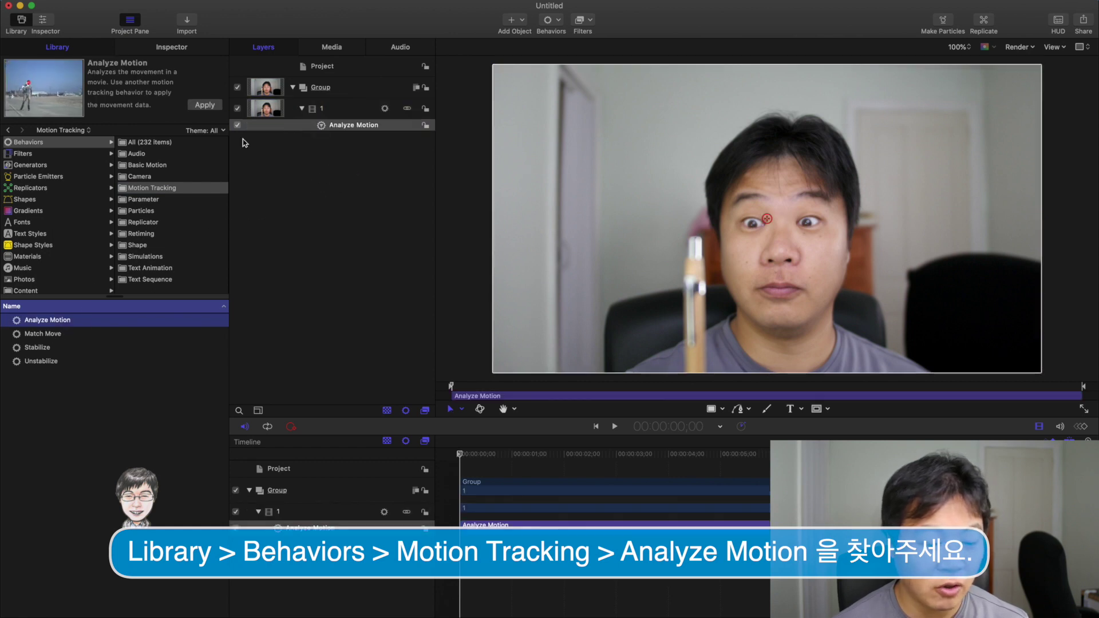
# Place the Analyze Motion tracker on the eye nearer the pen, then add trackers on the other eye and near the pen's tip
pyautogui.click(174, 47)
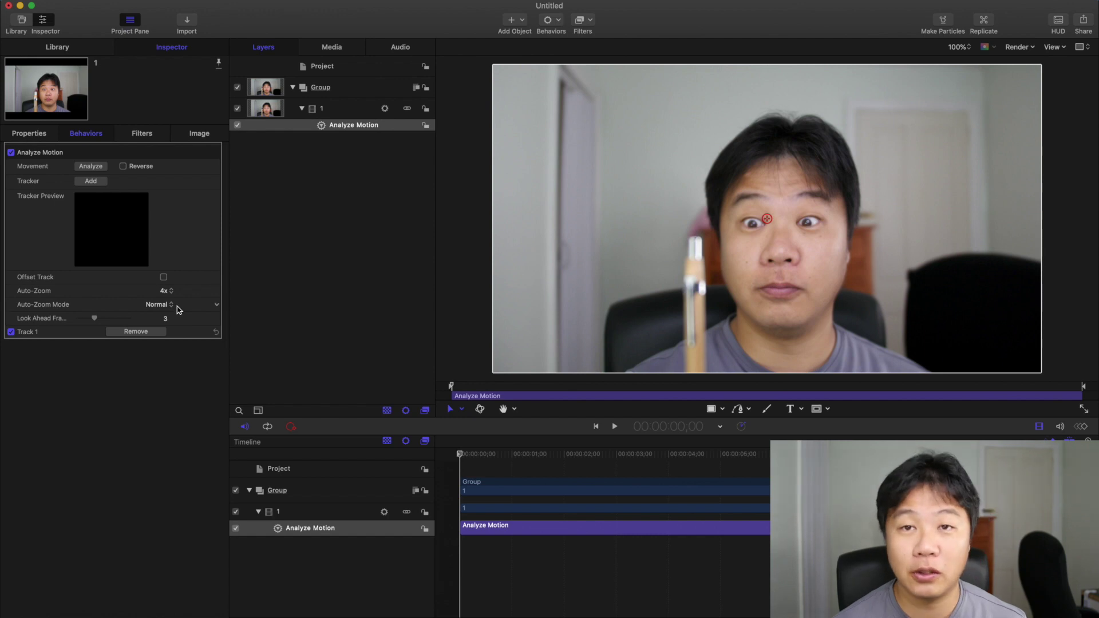
pyautogui.moveTo(767, 220)
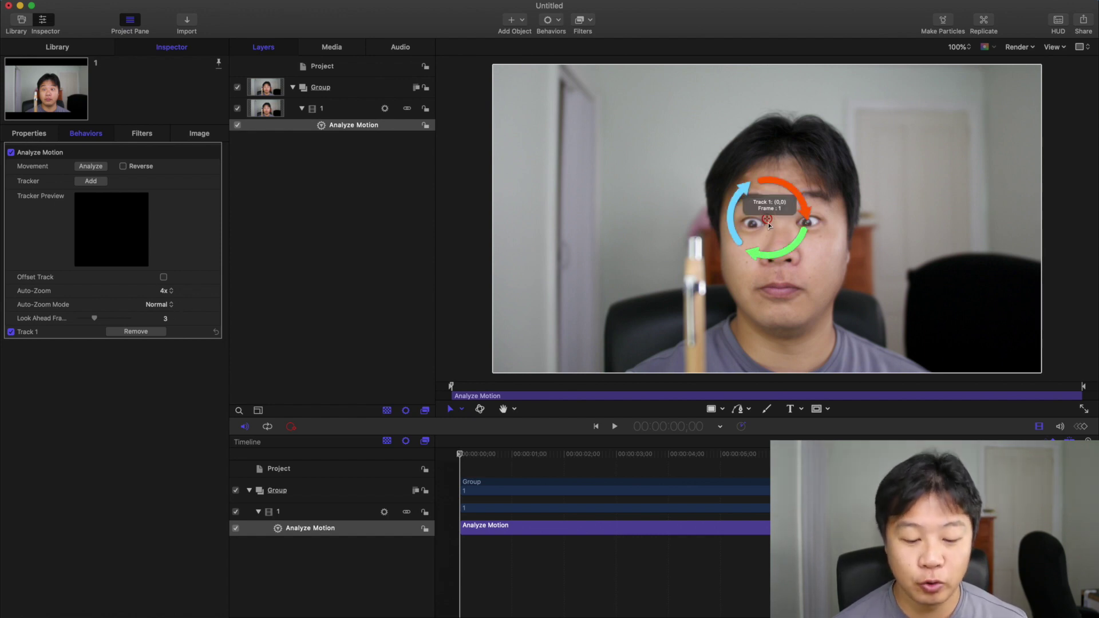
pyautogui.moveTo(767, 221)
pyautogui.mouseDown()
pyautogui.moveTo(763, 251)
pyautogui.moveTo(753, 224)
pyautogui.mouseUp()
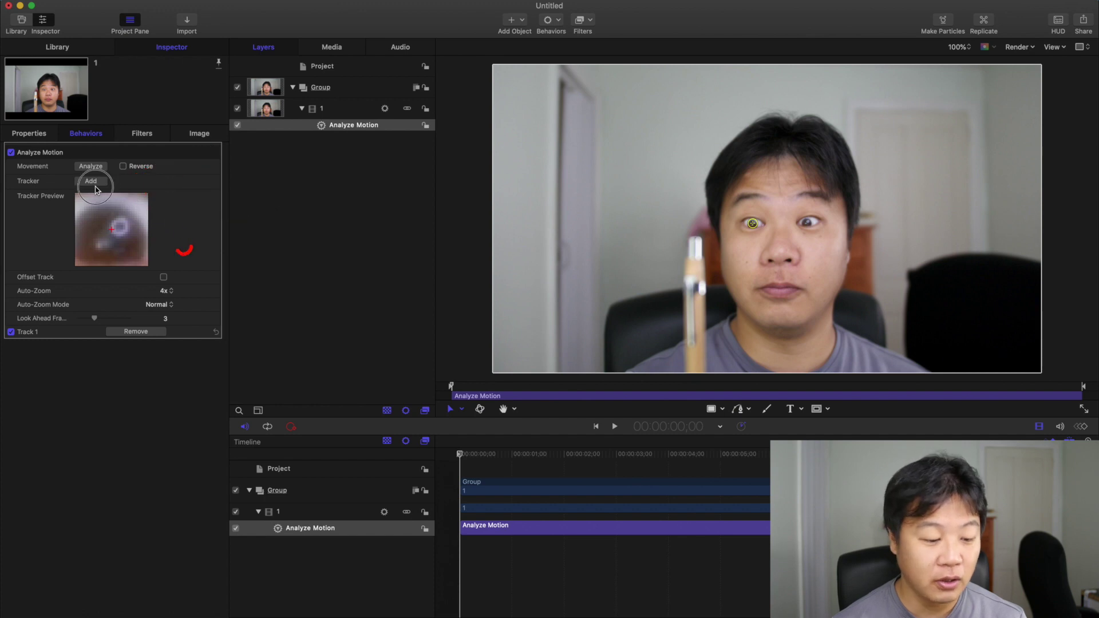
pyautogui.click(93, 184)
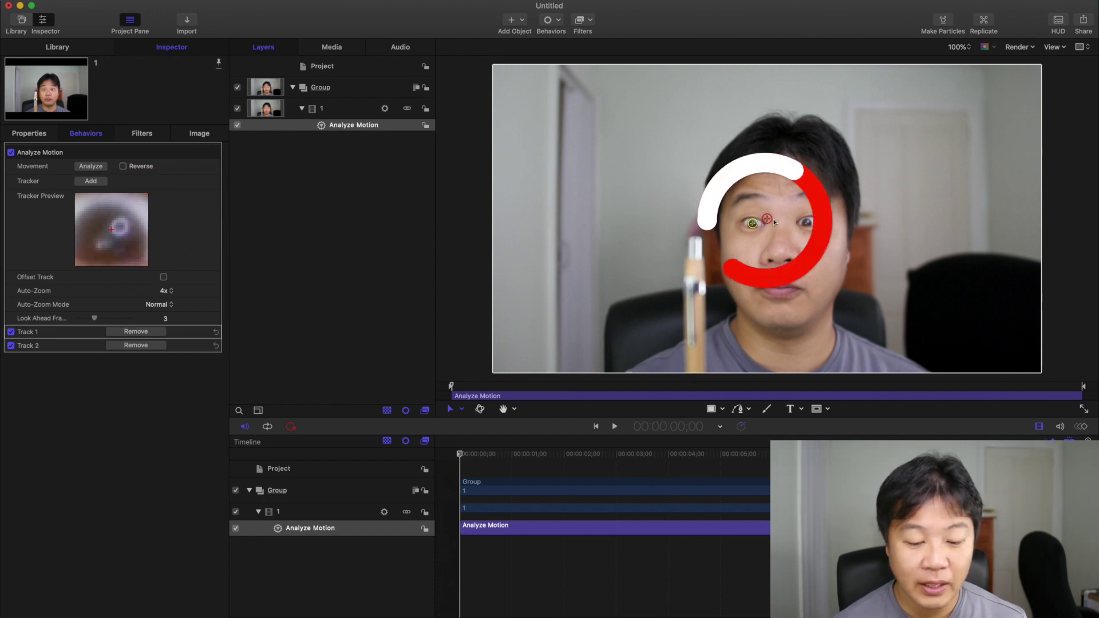
pyautogui.moveTo(833, 228); pyautogui.dragTo(806, 222)
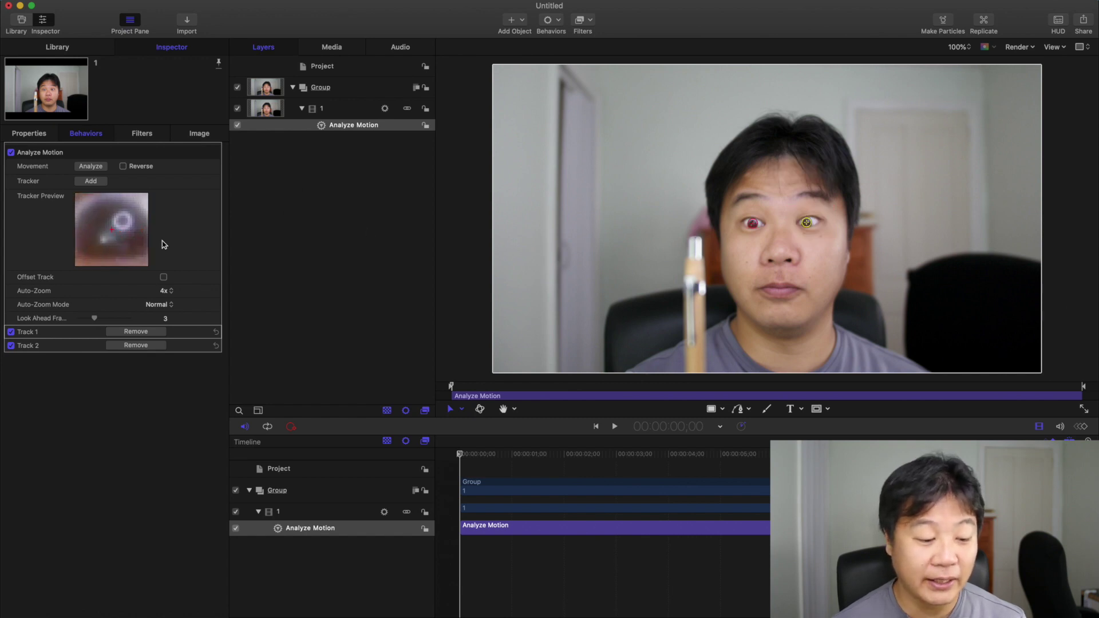
pyautogui.click(90, 182)
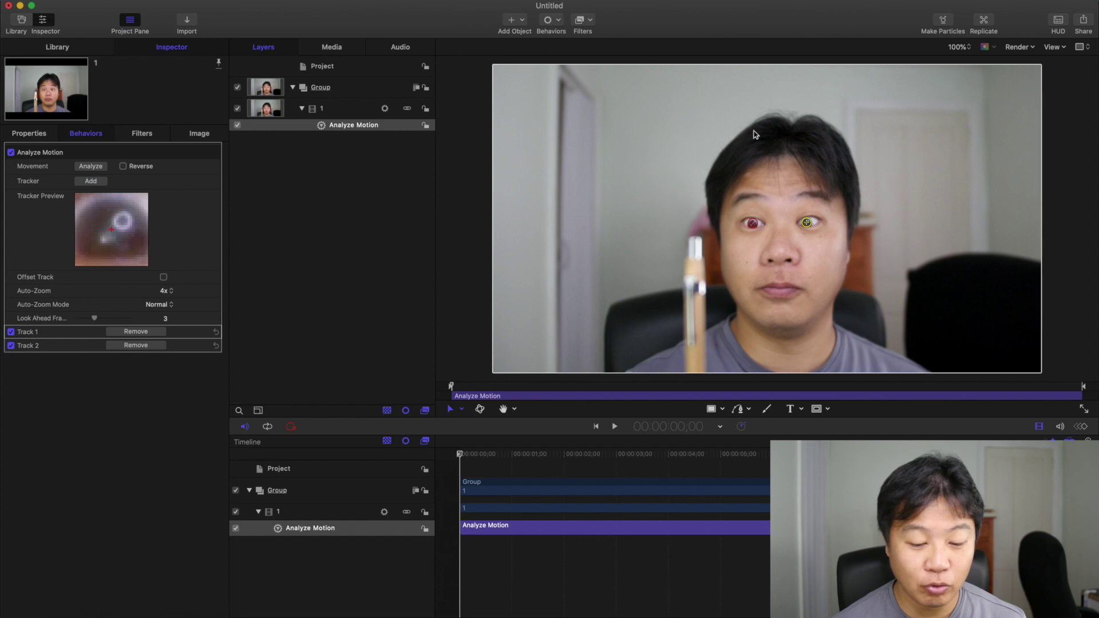
pyautogui.moveTo(767, 219); pyautogui.dragTo(693, 262)
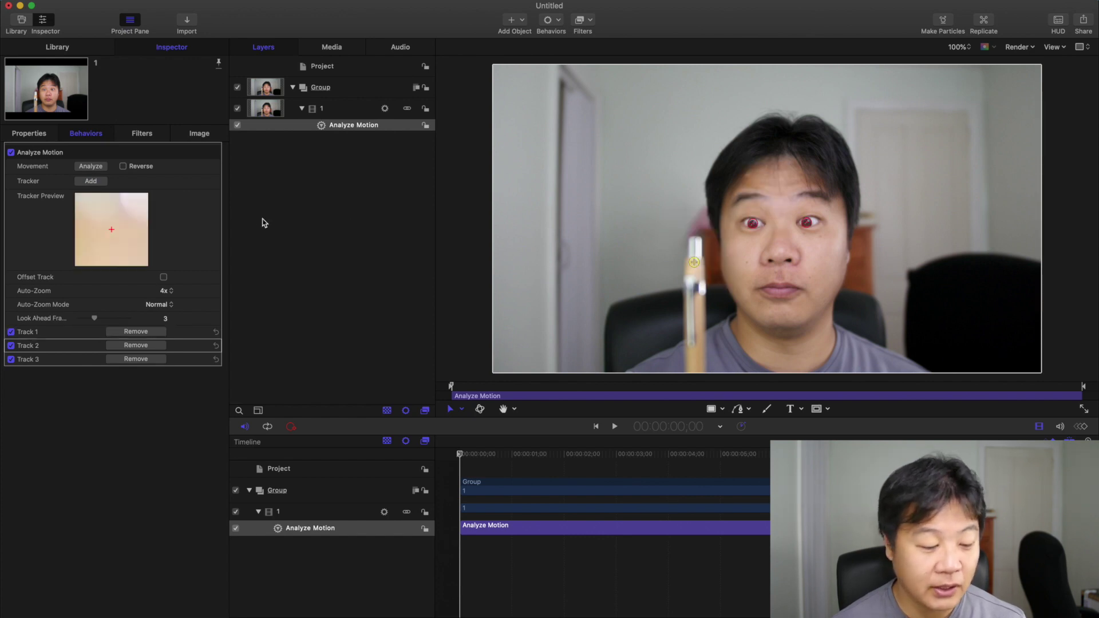
# Analyze the movement of the three trackers across the whole clip and return the playhead to the first frame
pyautogui.click(95, 167)
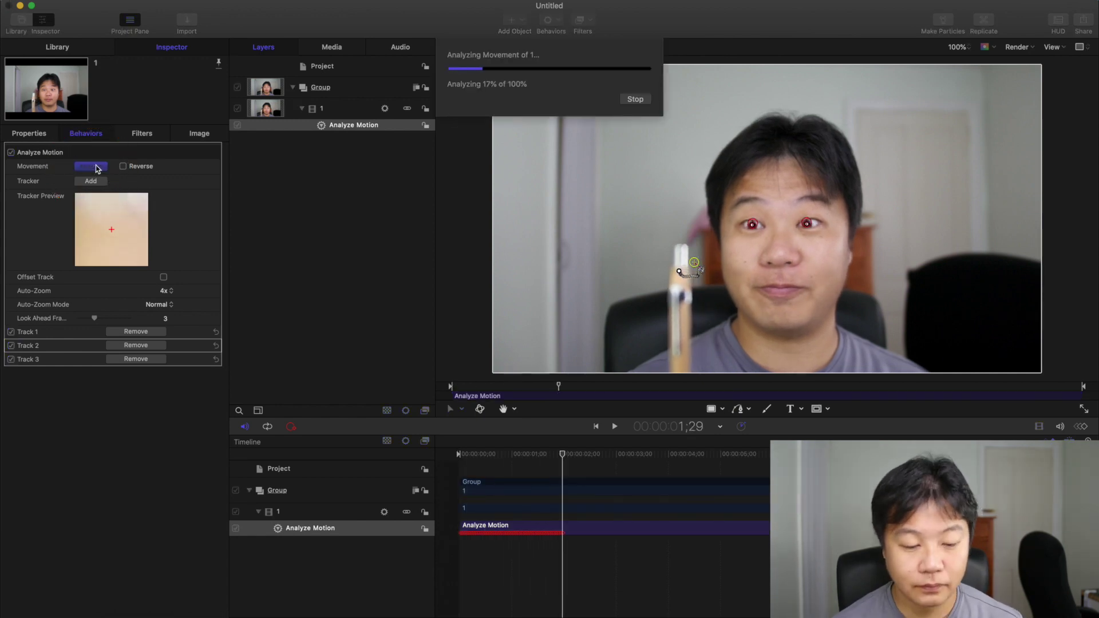
pyautogui.click(635, 99)
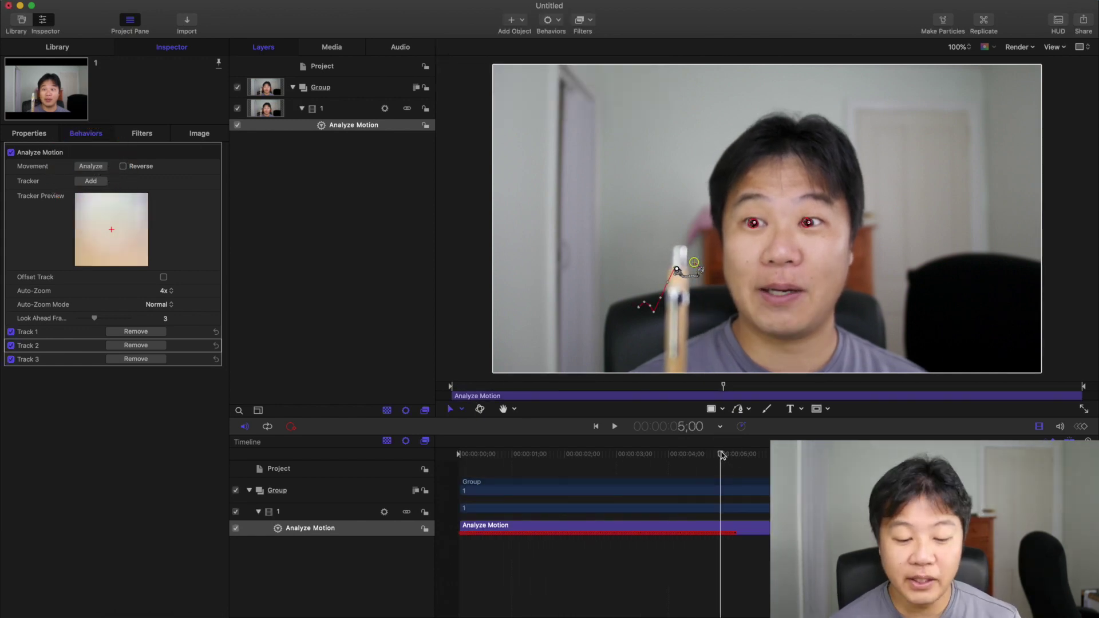
pyautogui.click(722, 453)
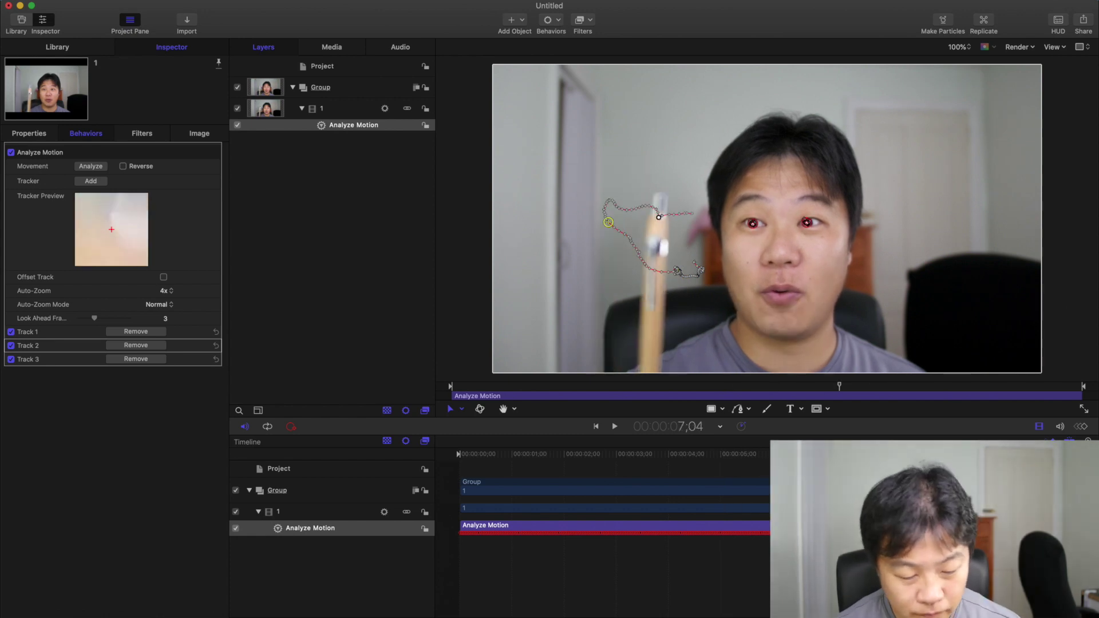
pyautogui.click(639, 99)
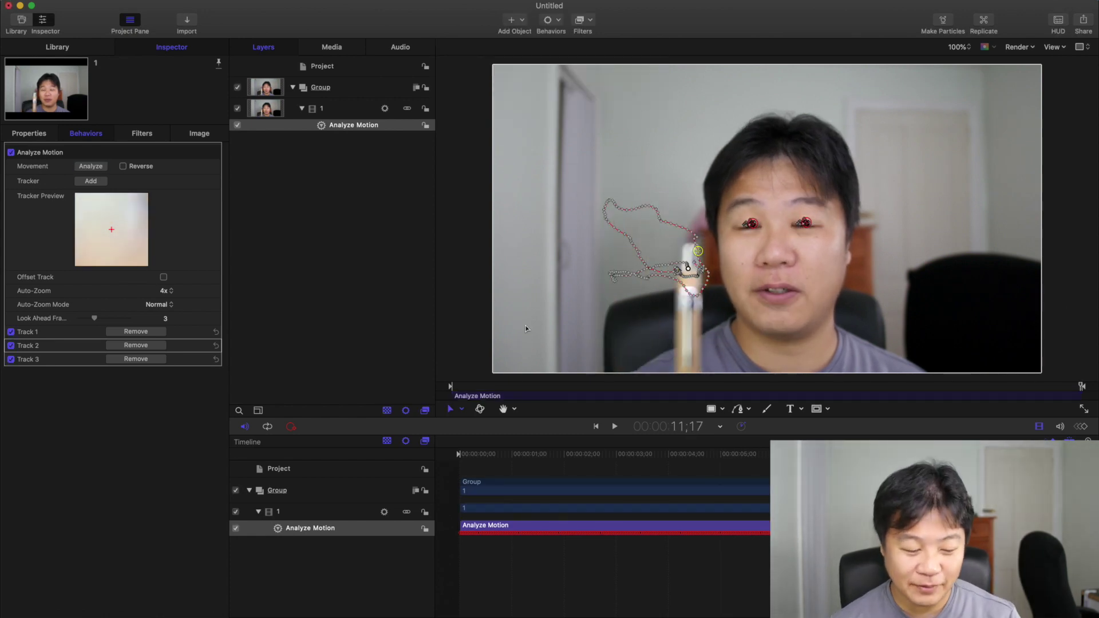
pyautogui.moveTo(495, 460); pyautogui.dragTo(432, 458)
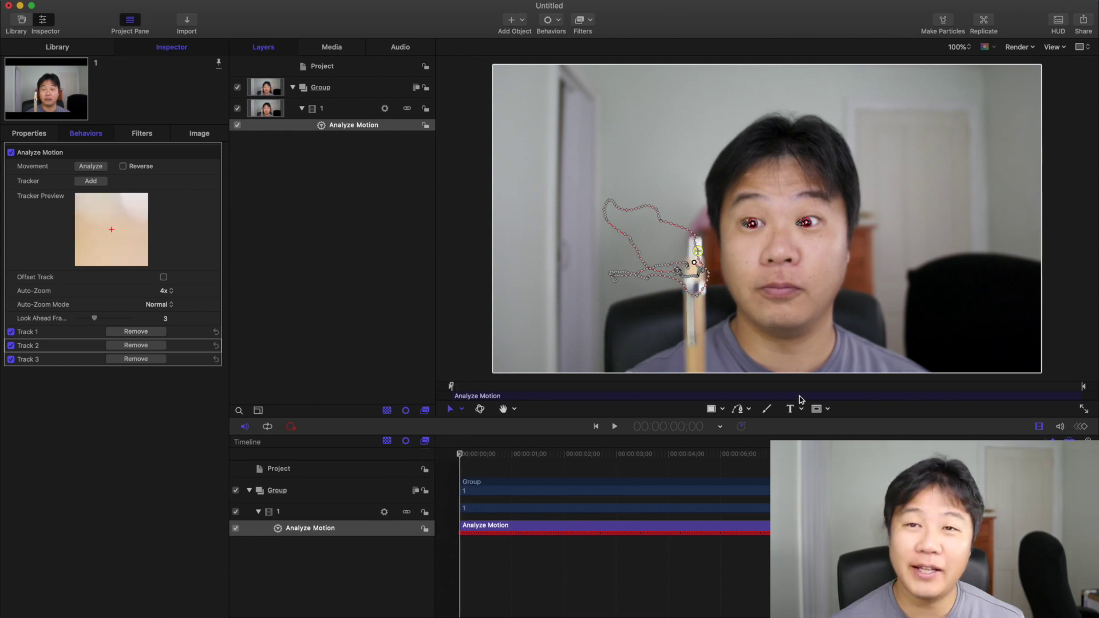
# Draw a straight Bezier line from the eye nearer the pen to the pen's tip
pyautogui.click(739, 408)
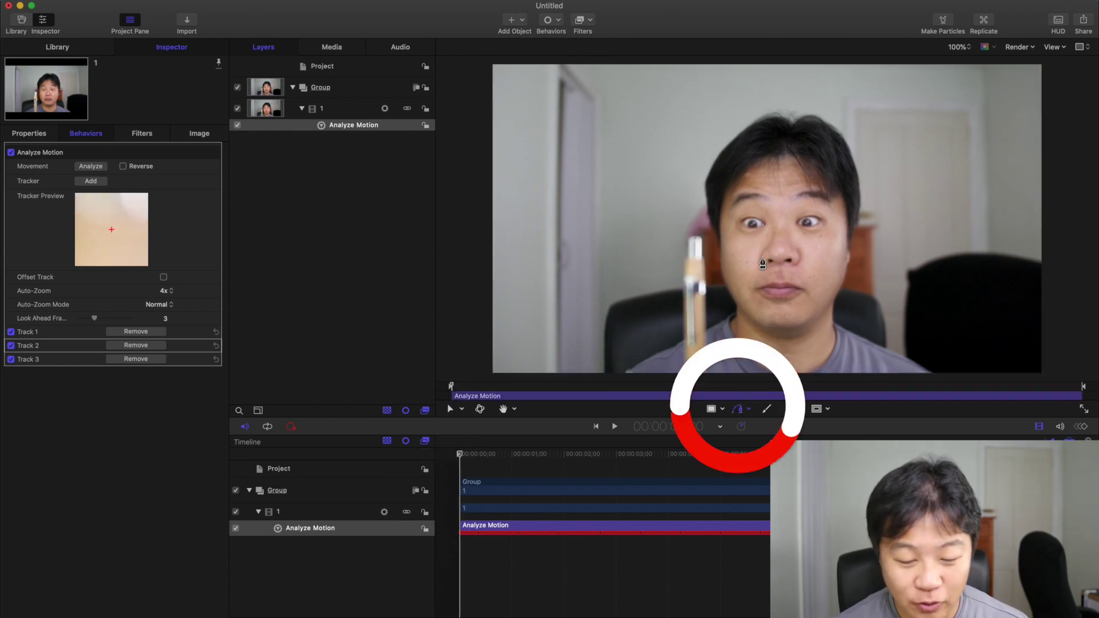
pyautogui.click(753, 226)
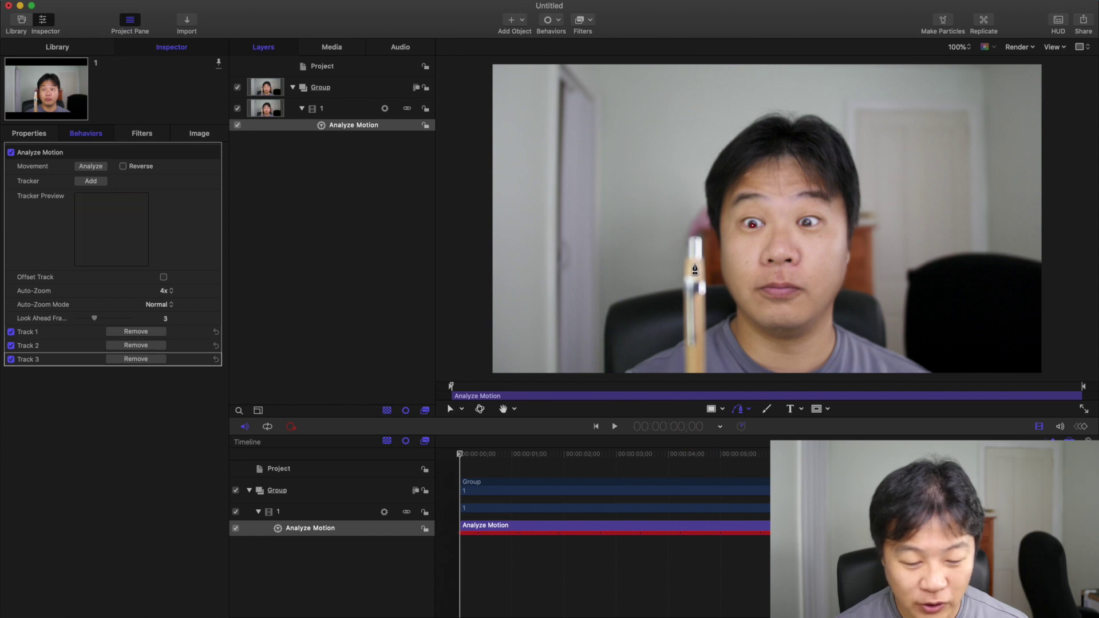
pyautogui.click(695, 258)
pyautogui.click(742, 413)
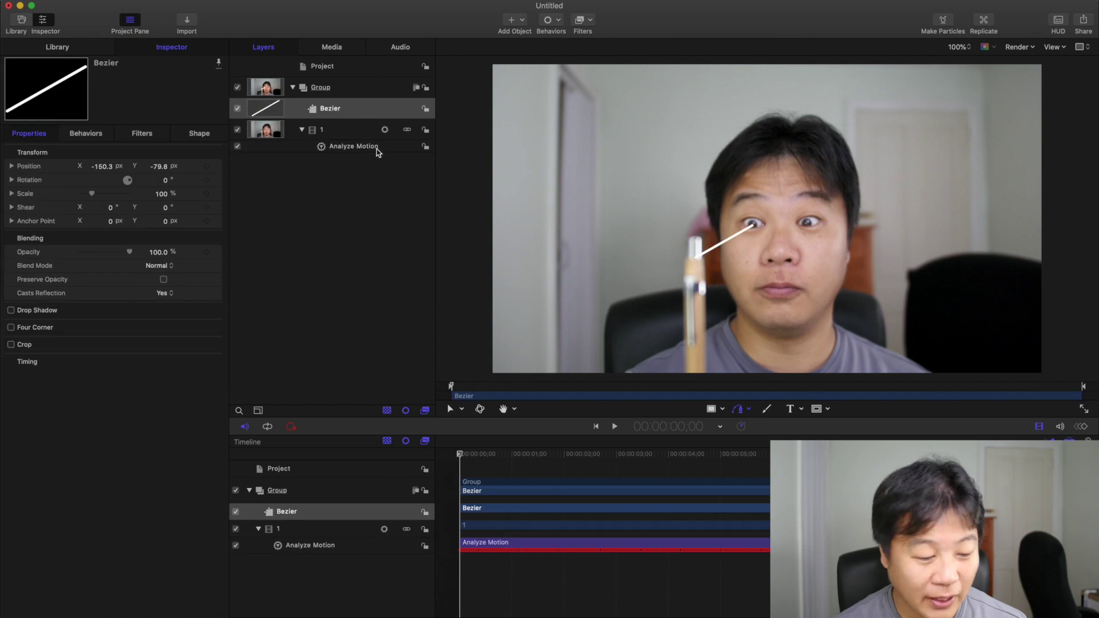
# Turn off the Bezier line's fill and set its outline width to 1
pyautogui.click(196, 135)
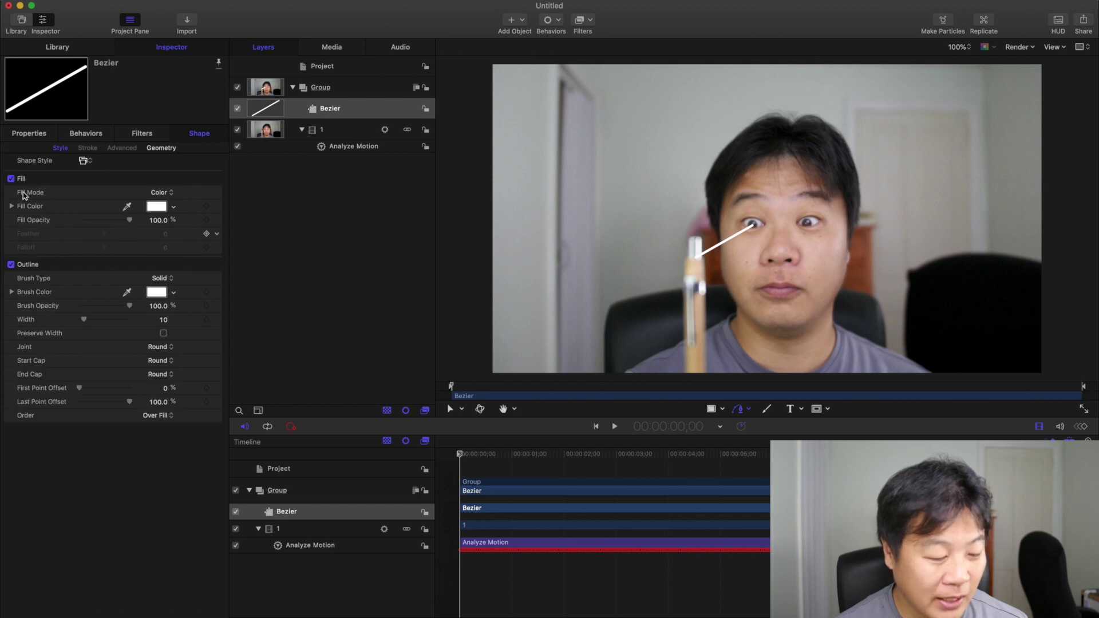
pyautogui.click(12, 180)
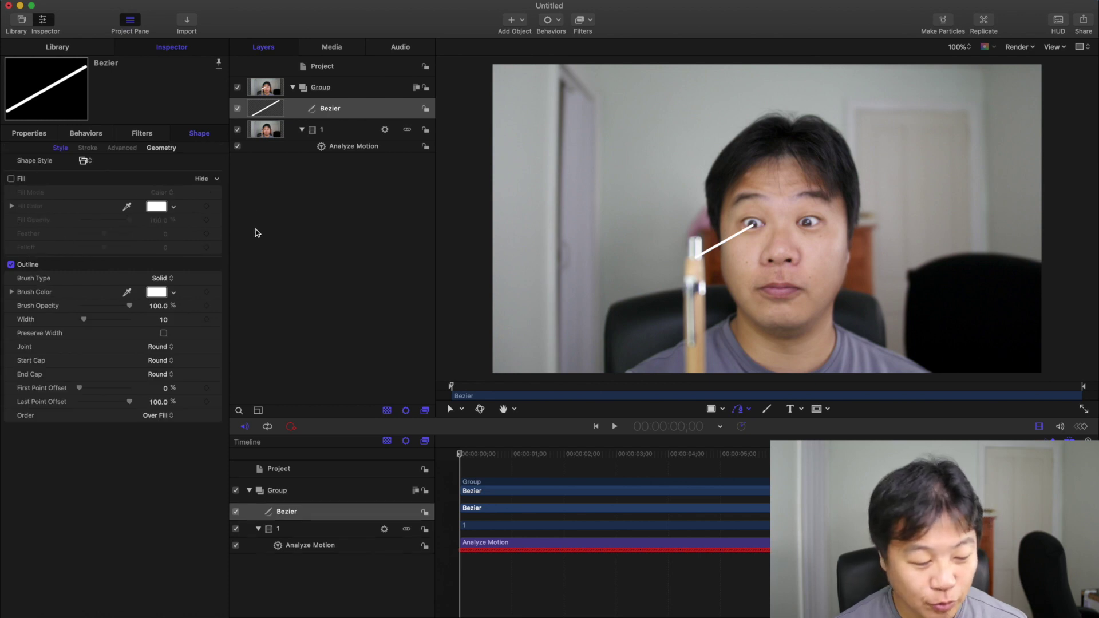
pyautogui.click(163, 320)
pyautogui.press('BackSpace')
pyautogui.press('Return')
# Duplicate the Bezier line and move the copy's eye endpoint onto the other eye
pyautogui.click(346, 109)
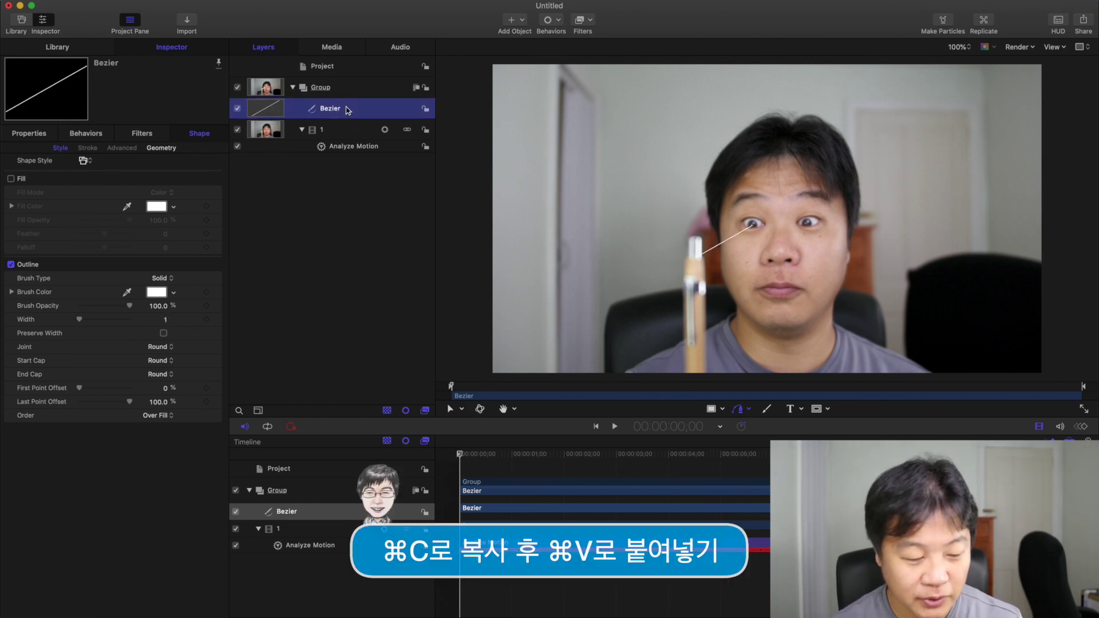
pyautogui.press('super+v')
pyautogui.moveTo(779, 231); pyautogui.dragTo(806, 224)
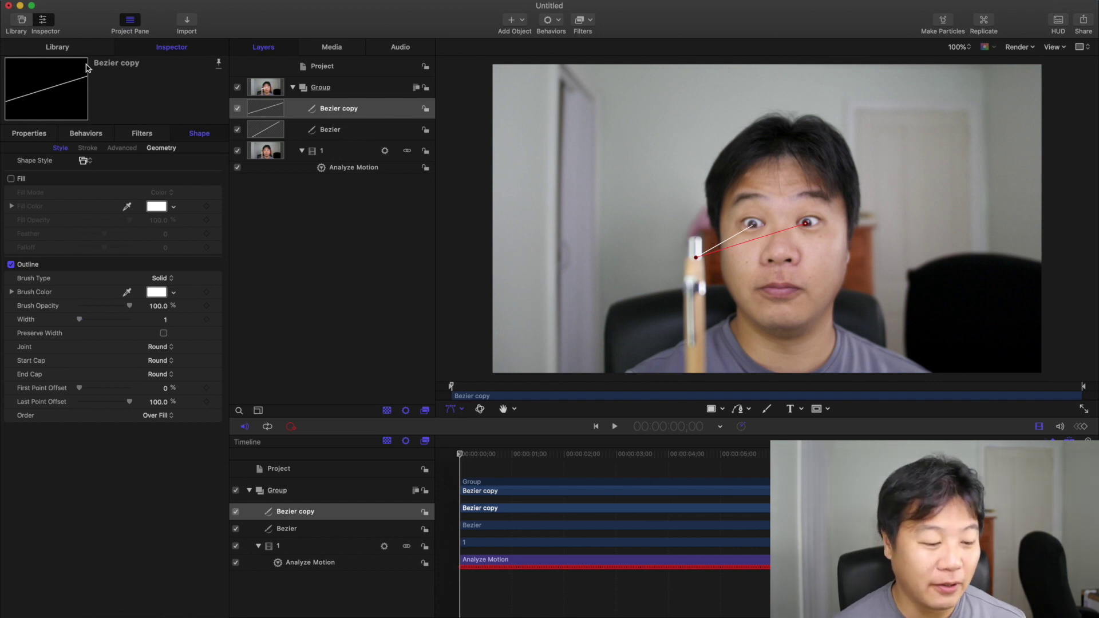
# Apply the Track Points shape behavior to both the Bezier copy and the original Bezier line
pyautogui.click(57, 47)
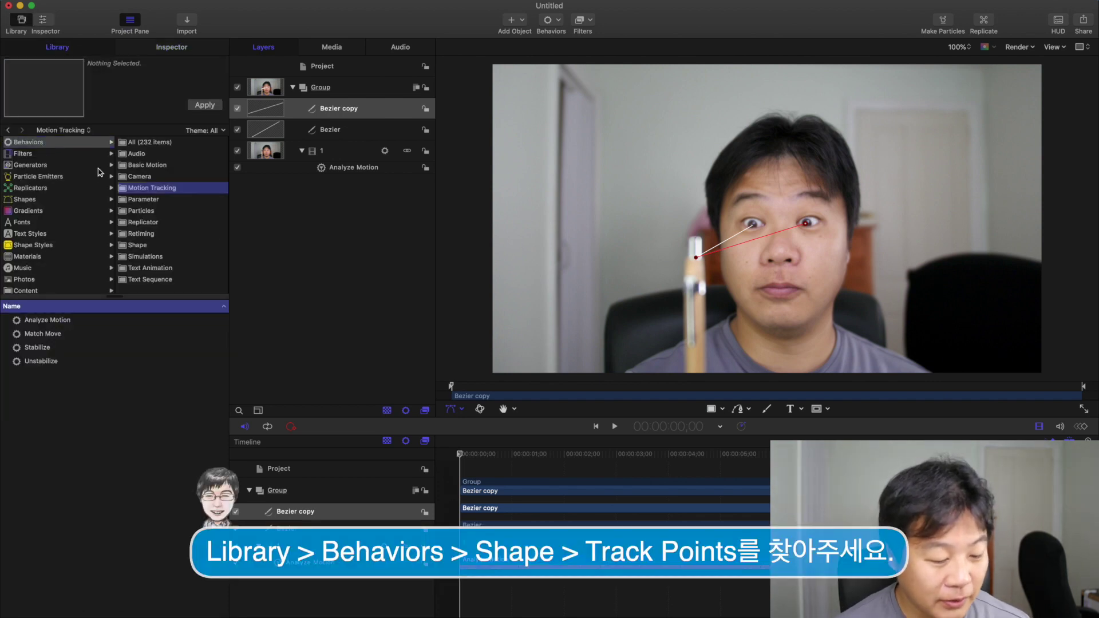
pyautogui.click(137, 245)
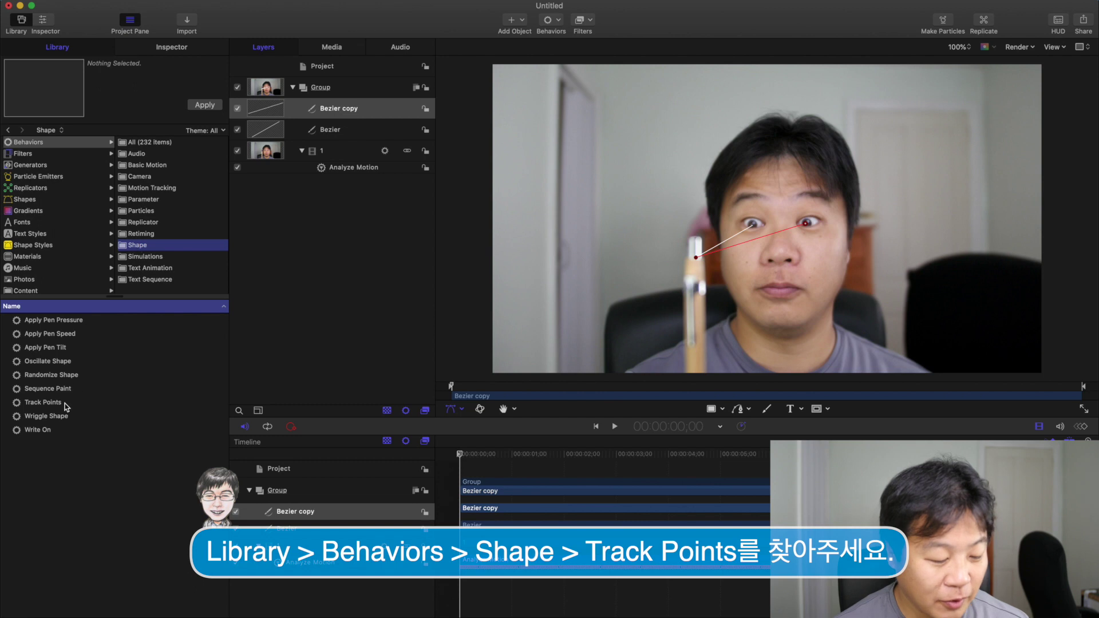
pyautogui.click(61, 404)
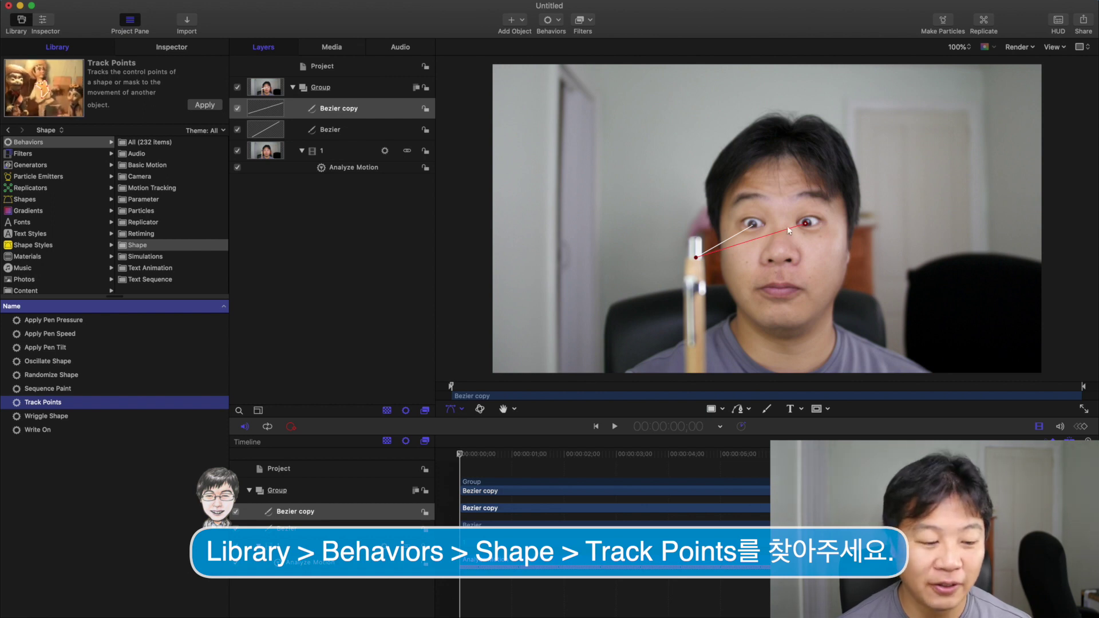
pyautogui.moveTo(53, 407); pyautogui.dragTo(324, 114)
pyautogui.moveTo(57, 402); pyautogui.dragTo(320, 146)
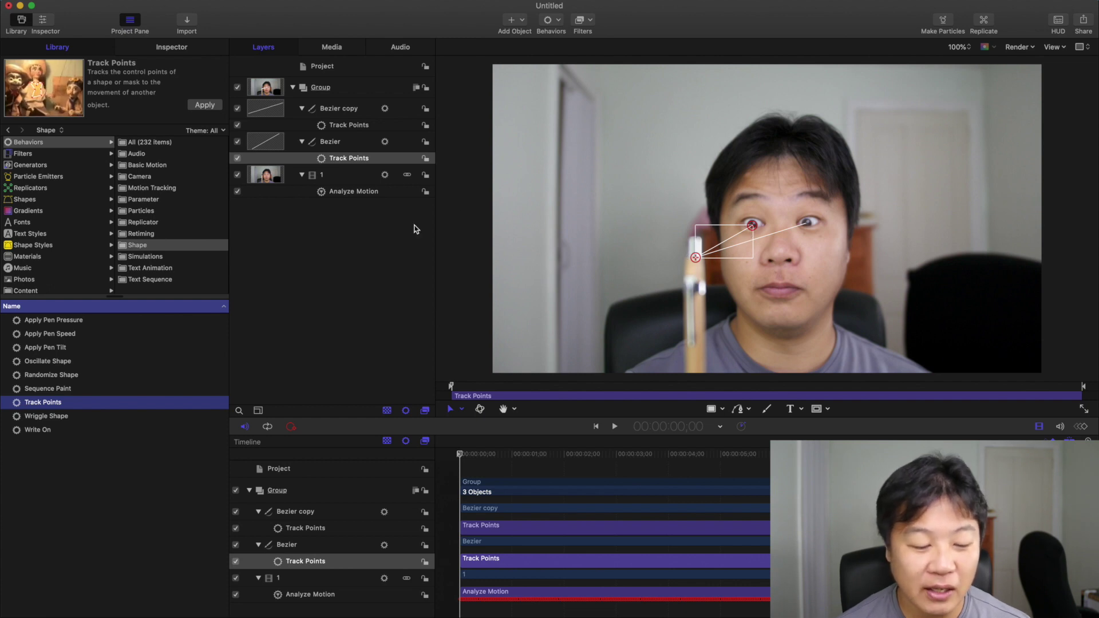
# Set the Bezier copy's Track Points source to clip 1's Analyze Motion and its transform to Attach to Source
pyautogui.click(351, 125)
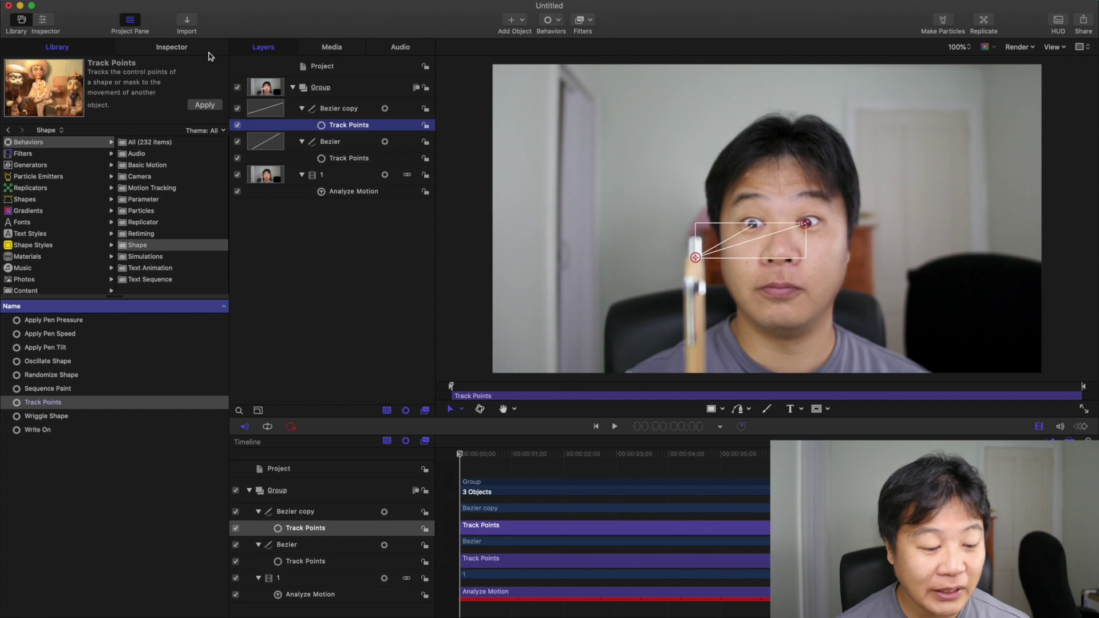
pyautogui.click(199, 50)
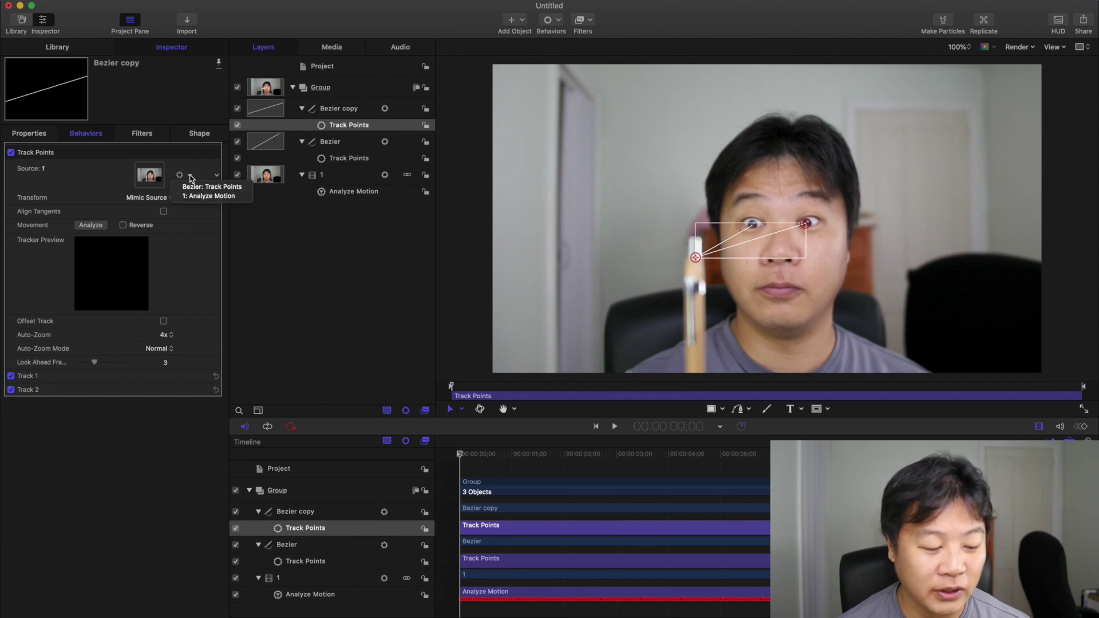
pyautogui.click(218, 196)
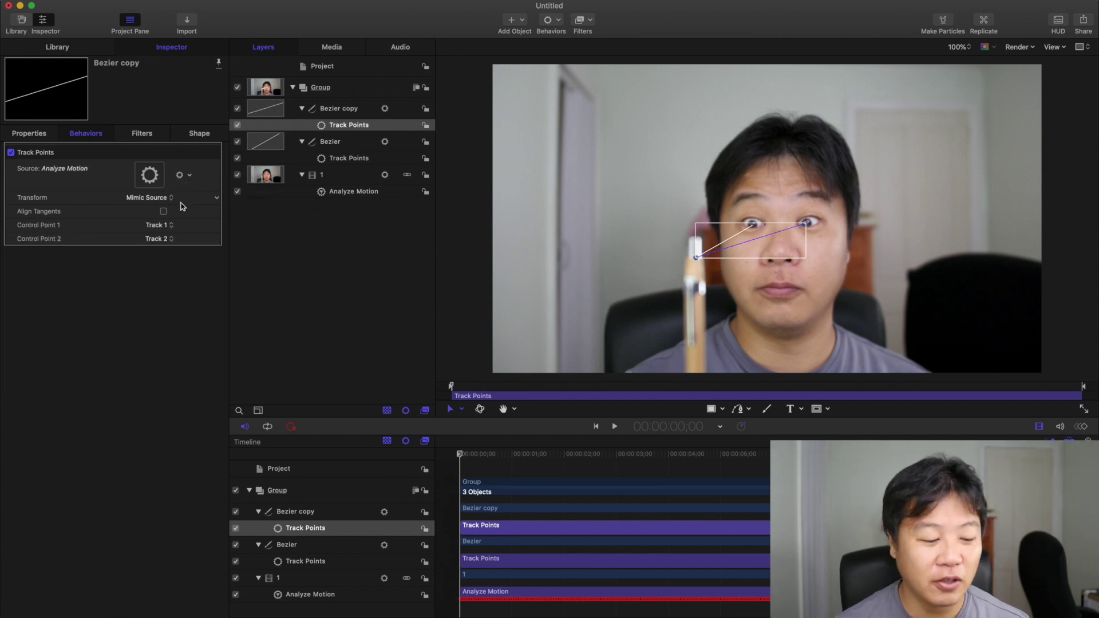
pyautogui.click(150, 198)
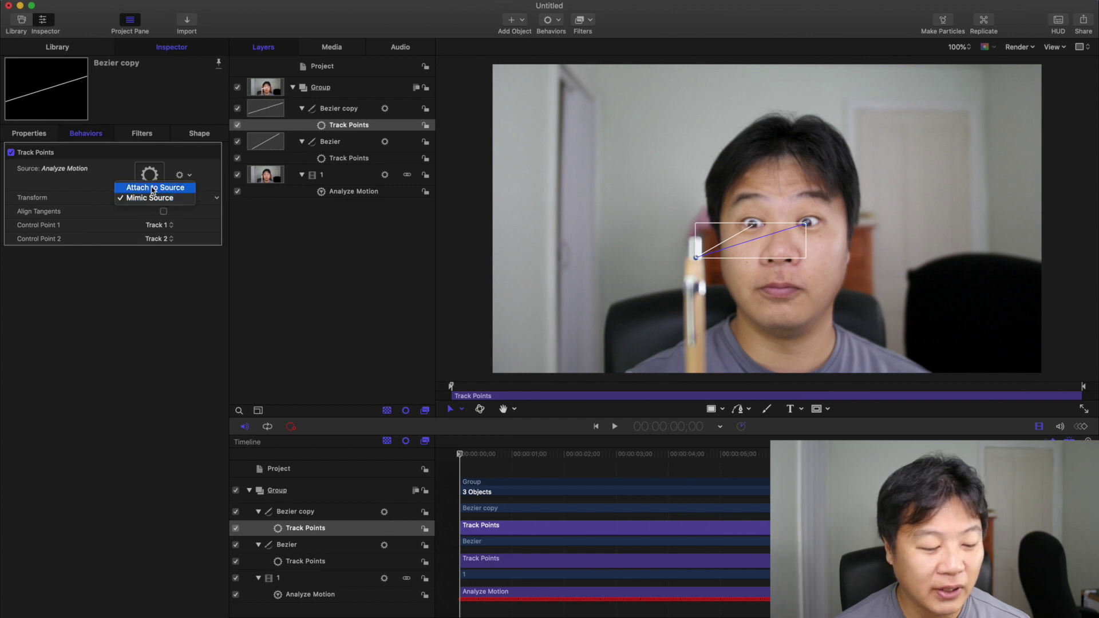
pyautogui.click(152, 188)
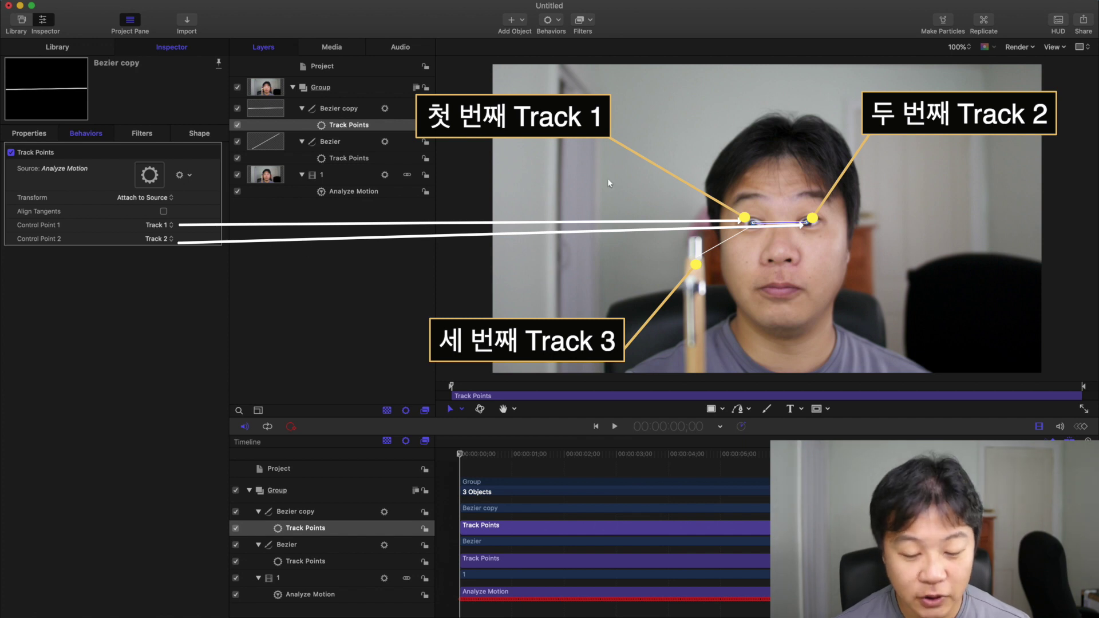
# Assign the Bezier copy's Control Point 1 to Track 2 and its Control Point 2 to Track 3
pyautogui.click(159, 225)
pyautogui.click(161, 240)
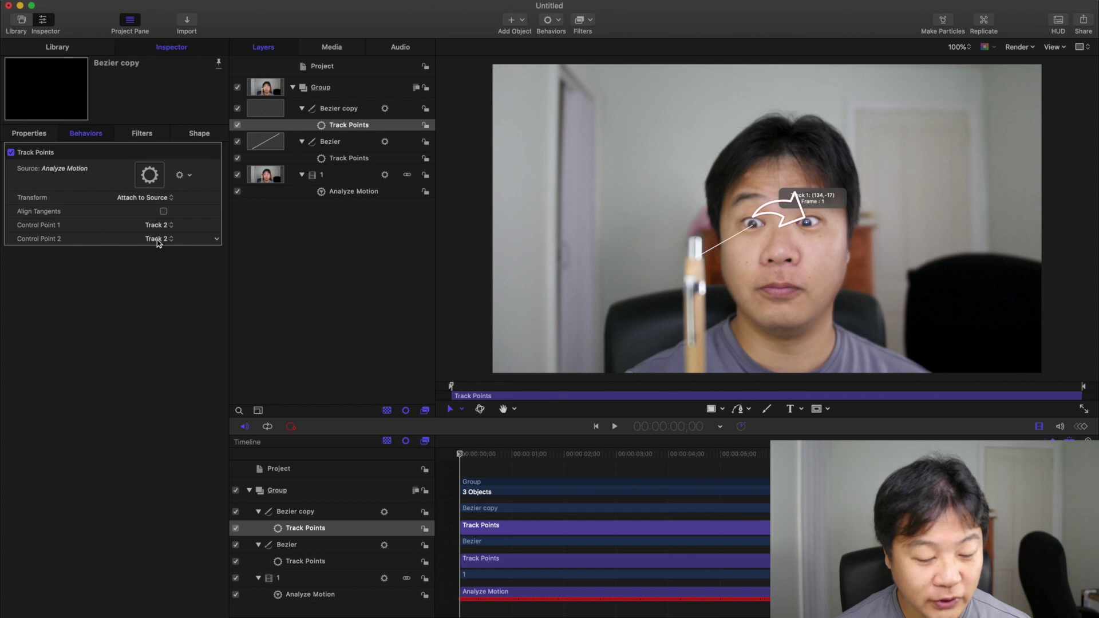
pyautogui.click(159, 239)
pyautogui.click(161, 250)
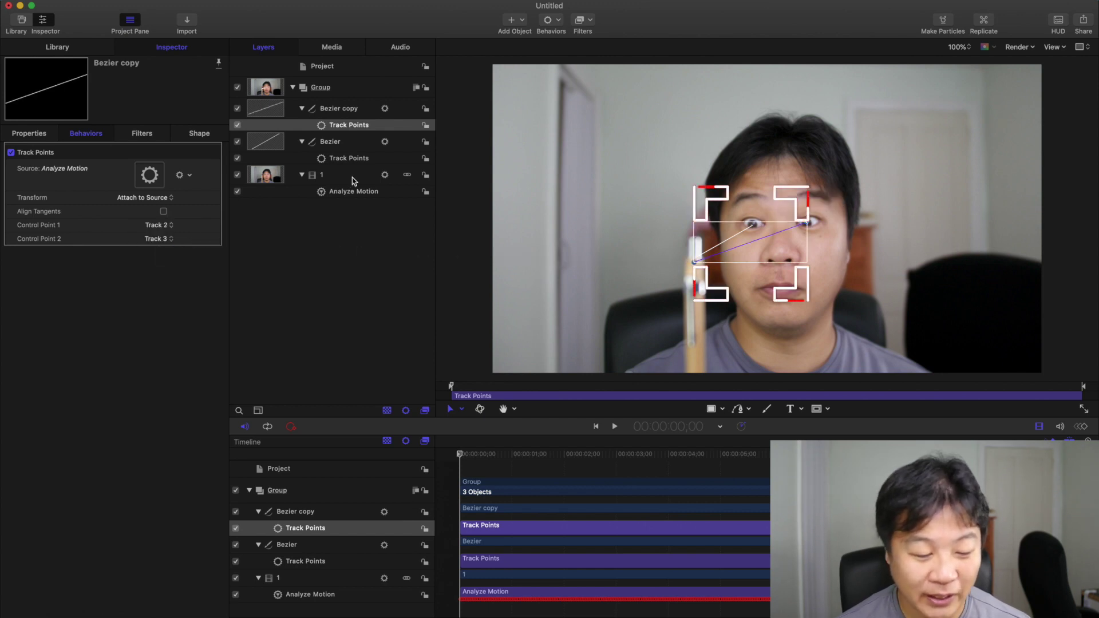
# Set the original Bezier's Track Points source to clip 1's Analyze Motion, transform to Attach to Source, and Control Point 2 to Track 3
pyautogui.click(351, 159)
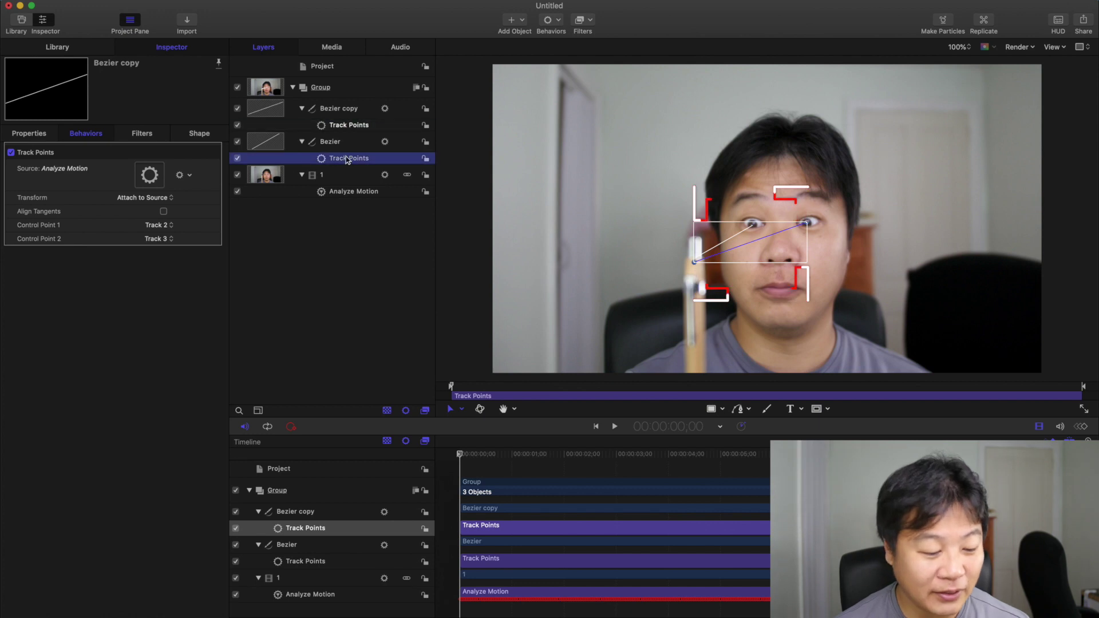
pyautogui.click(190, 178)
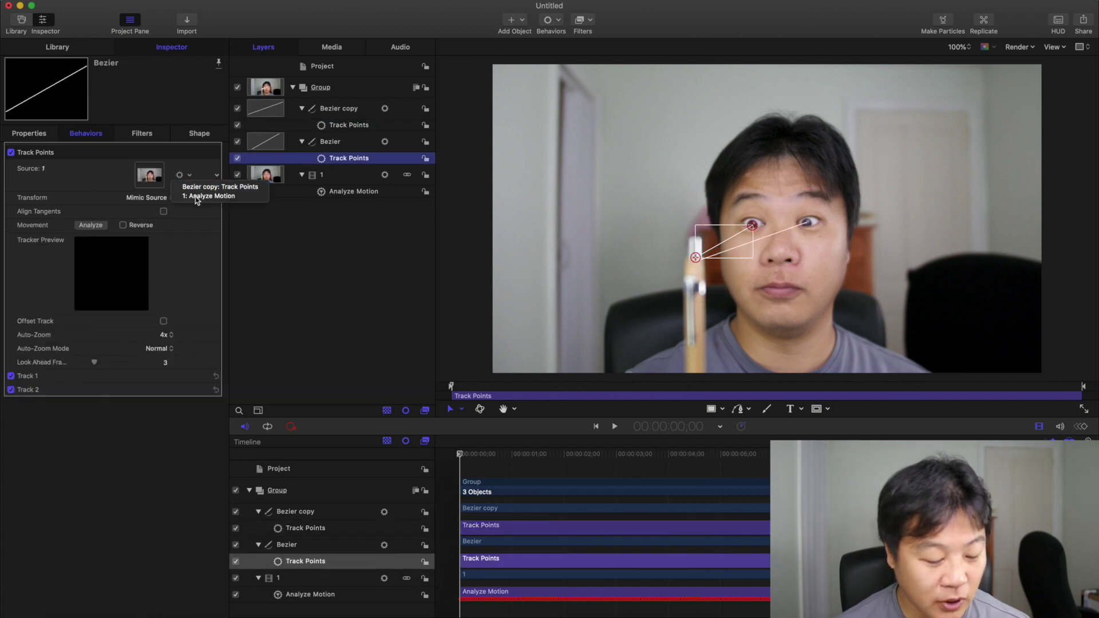
pyautogui.click(198, 196)
pyautogui.click(169, 197)
pyautogui.click(163, 182)
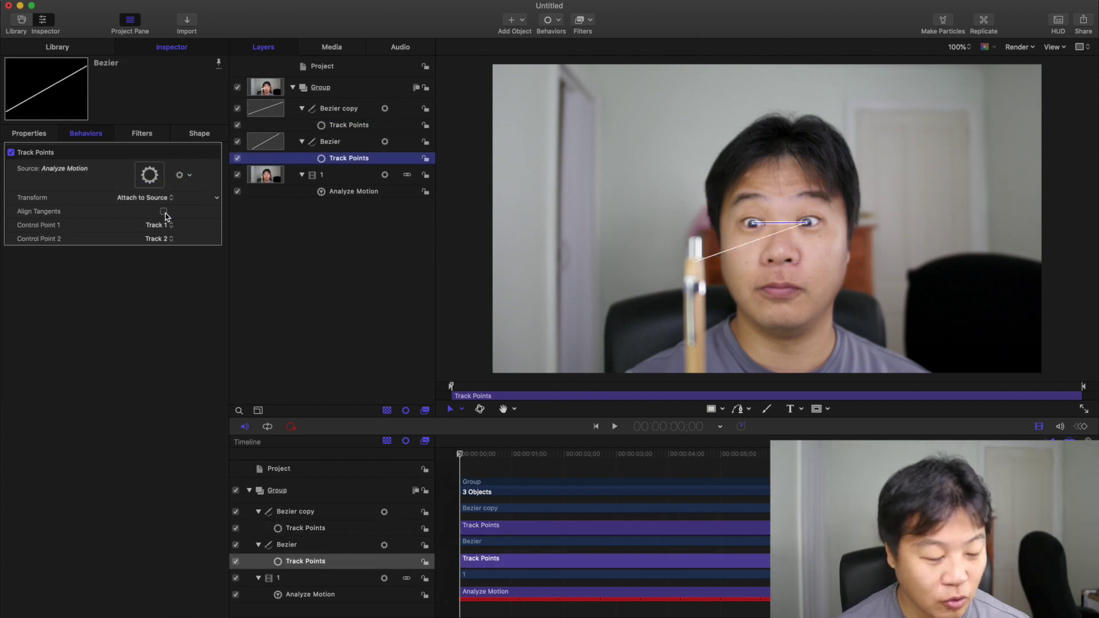
pyautogui.click(159, 239)
pyautogui.click(163, 251)
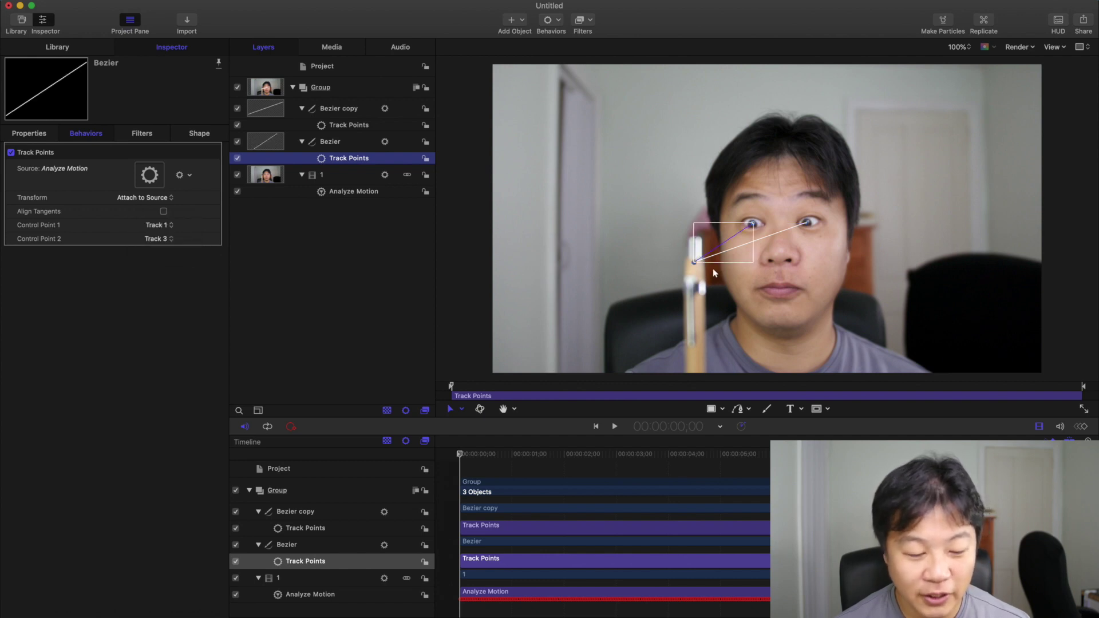
# Play the project from the start to check how both lines follow the eyes and the pen
pyautogui.click(437, 454)
pyautogui.press('space')
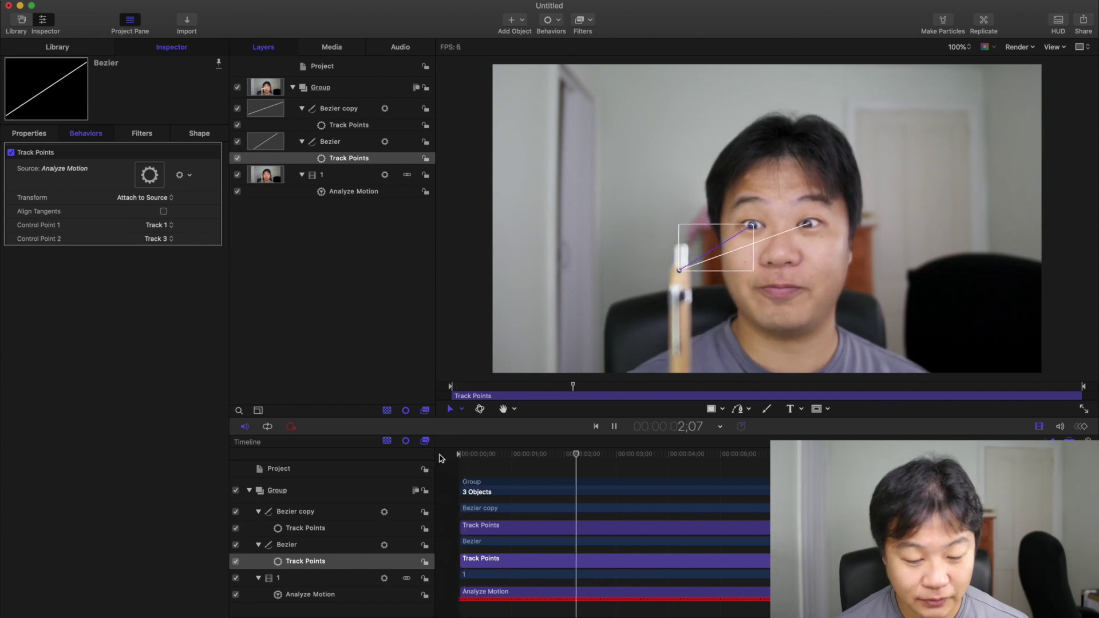
pyautogui.click(449, 457)
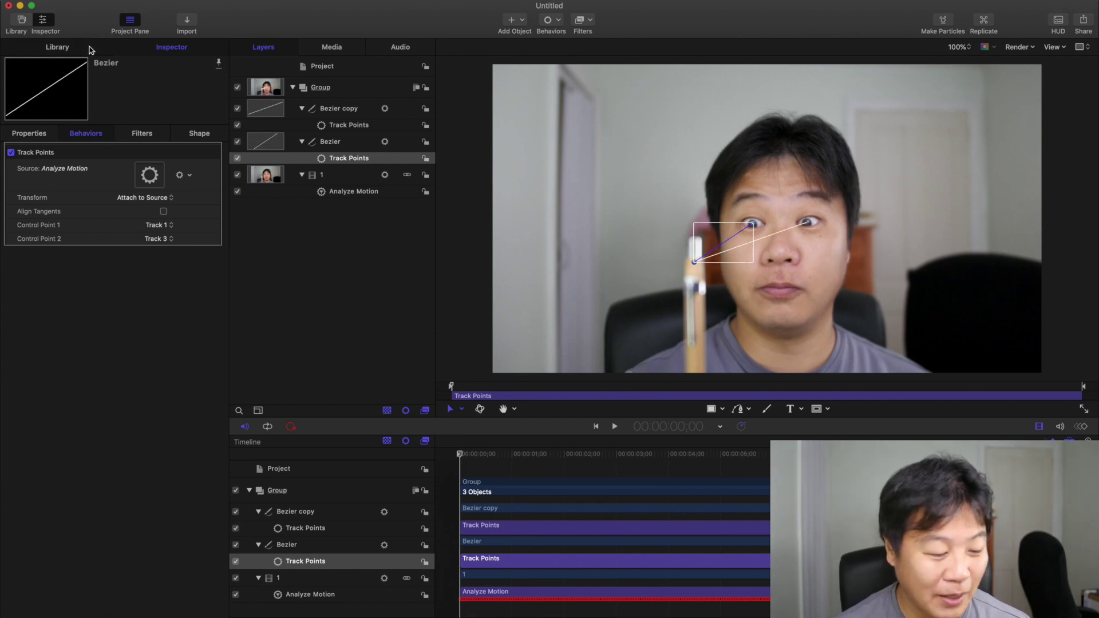
# Apply the Glint filter from the Glow filters to the Bezier copy
pyautogui.press('super+2')
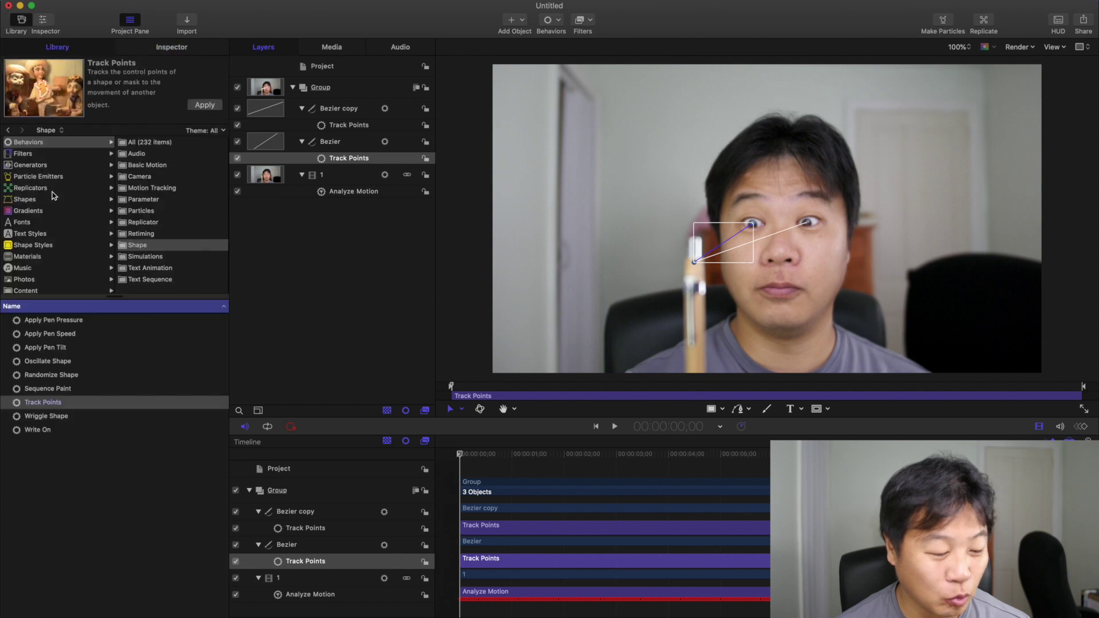
pyautogui.click(29, 155)
pyautogui.click(142, 214)
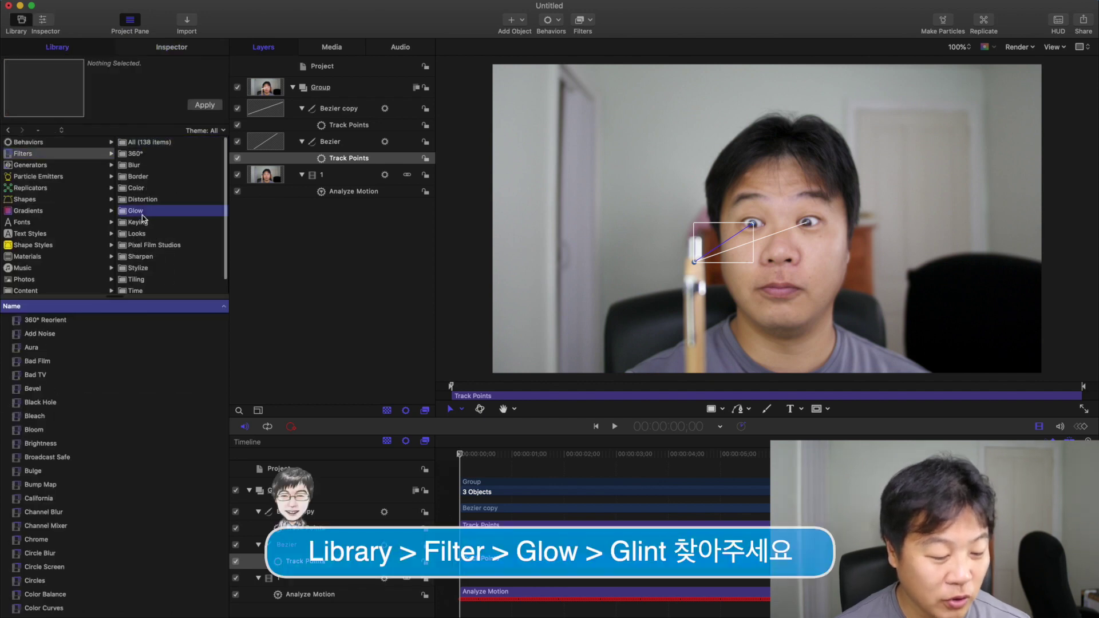
pyautogui.moveTo(32, 362); pyautogui.dragTo(336, 126)
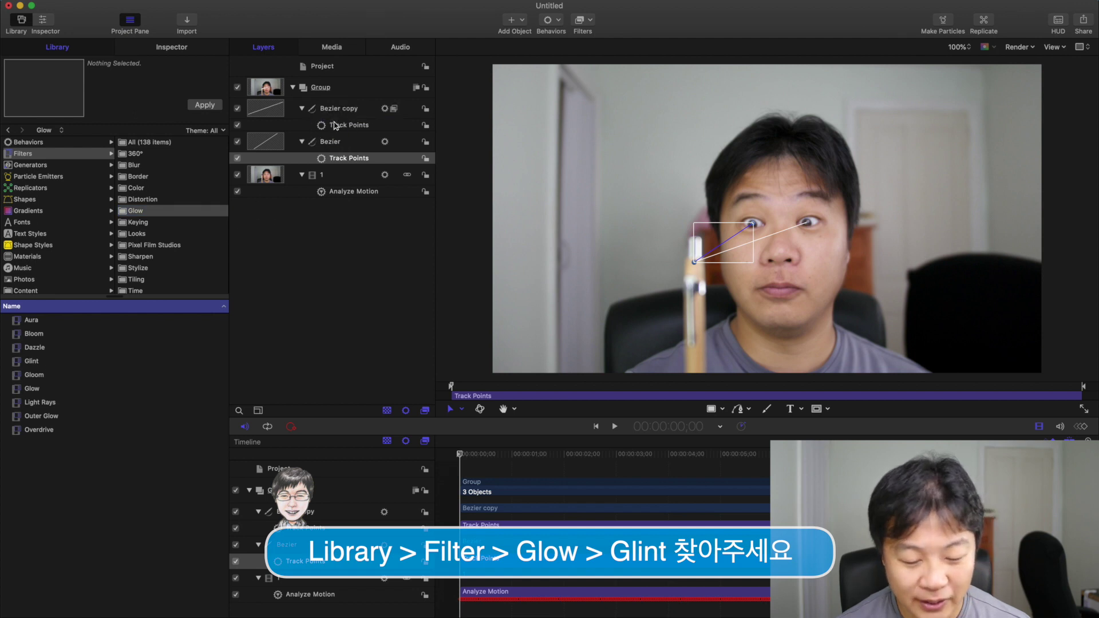
# Set the Glint filter's Exposure to 4.0 and copy the filter onto the original Bezier line
pyautogui.click(194, 50)
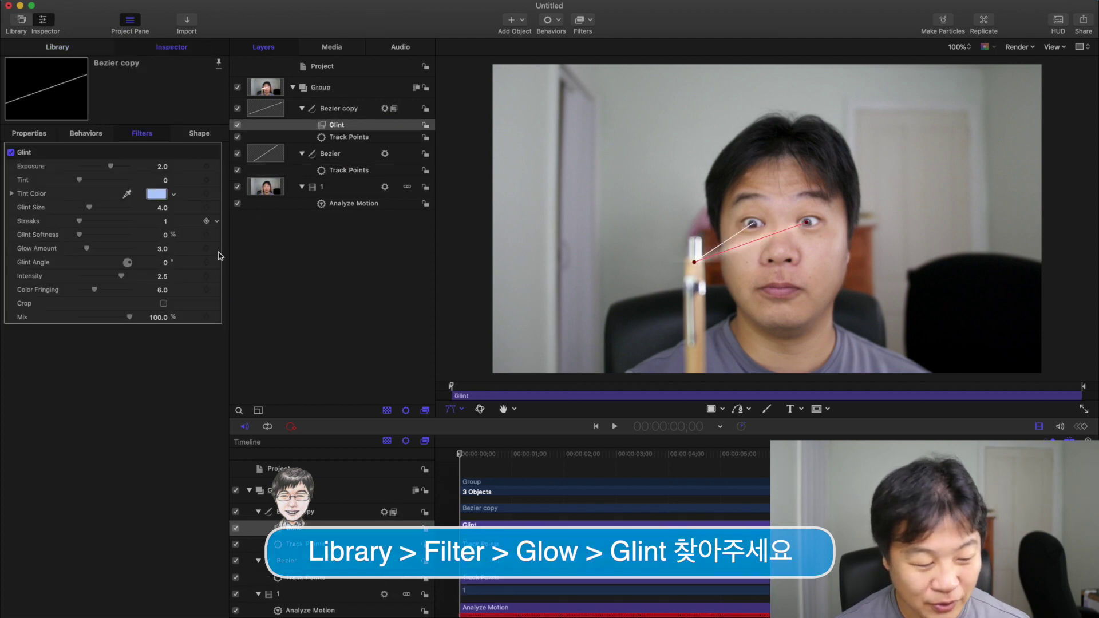
pyautogui.click(113, 167)
pyautogui.moveTo(113, 170); pyautogui.dragTo(127, 171)
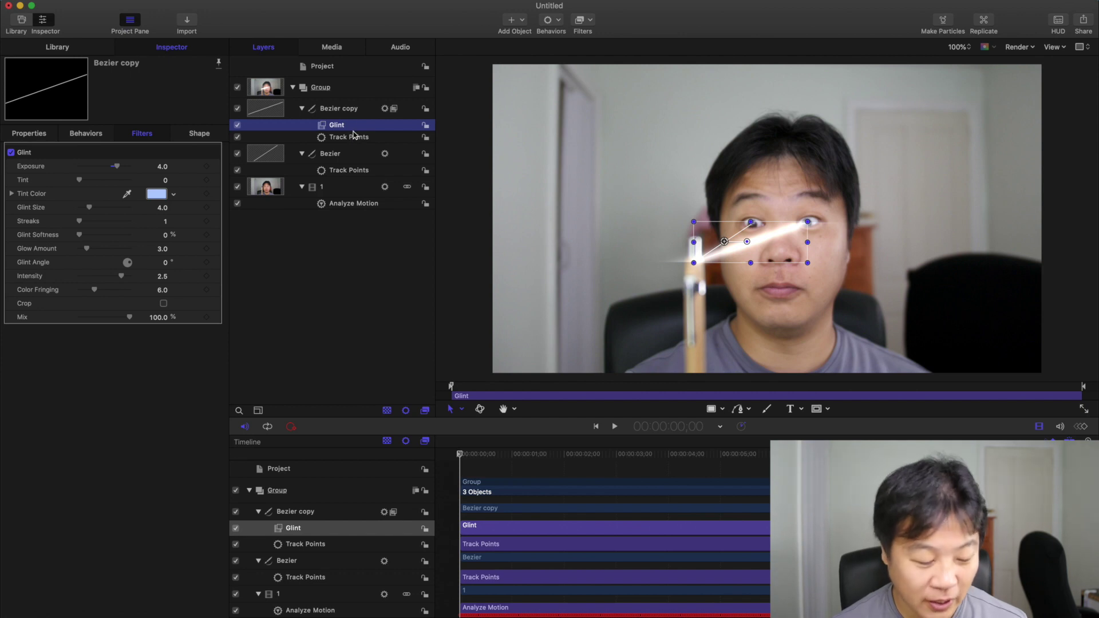
pyautogui.moveTo(348, 131); pyautogui.dragTo(339, 158)
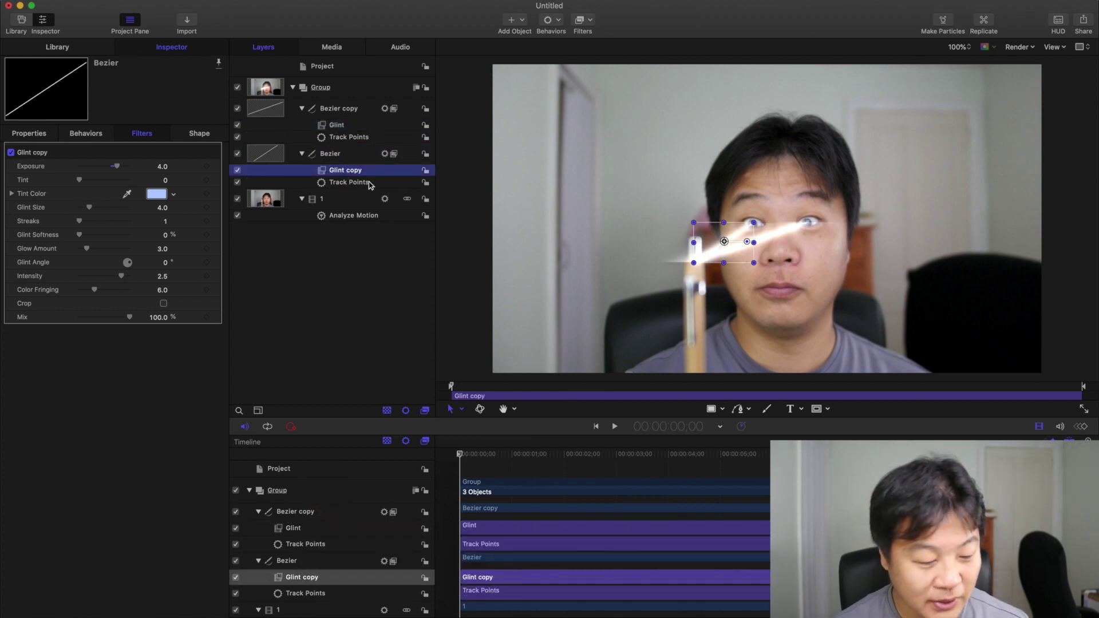
# Keyframe the Last Point Offset of both Bezier lines at 100% on the first frame and at frame 28
pyautogui.click(341, 108)
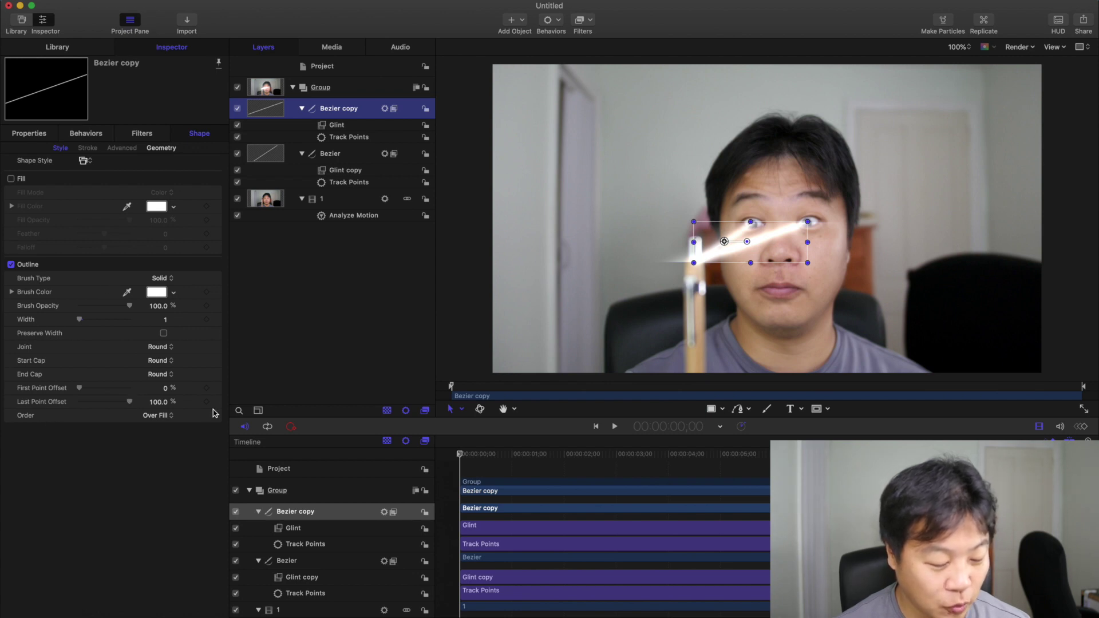
pyautogui.click(354, 156)
pyautogui.click(508, 456)
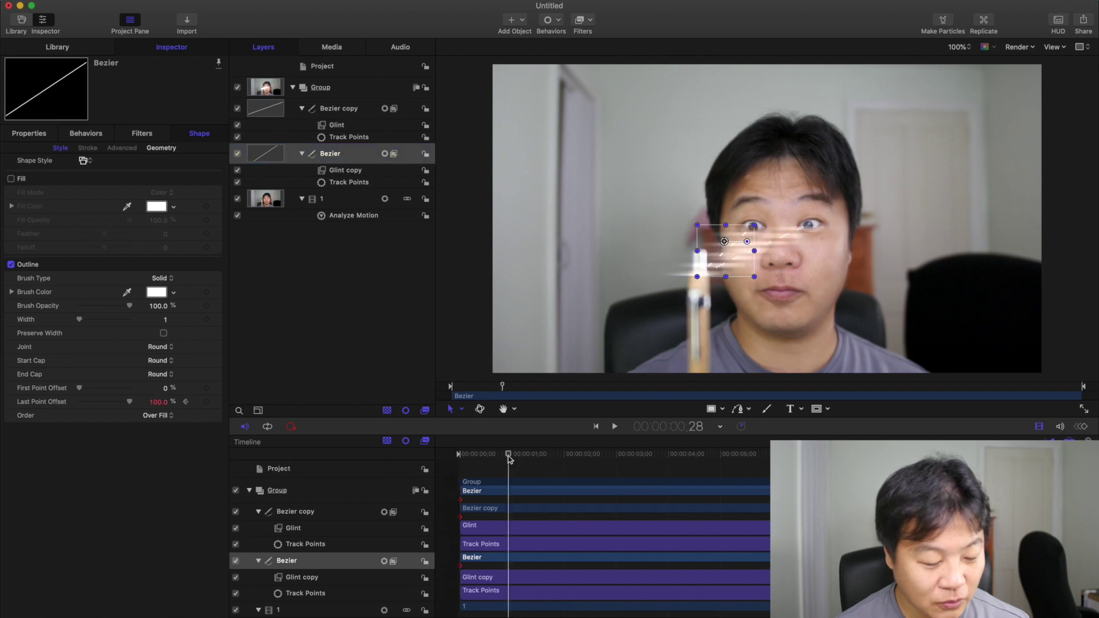
pyautogui.click(207, 402)
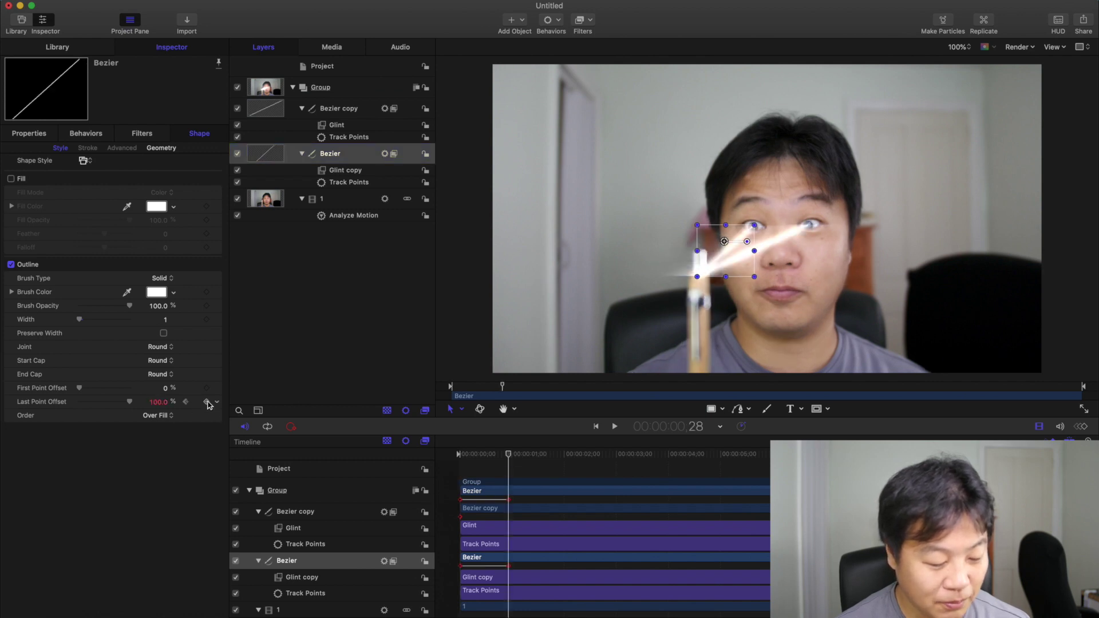
pyautogui.press('Up')
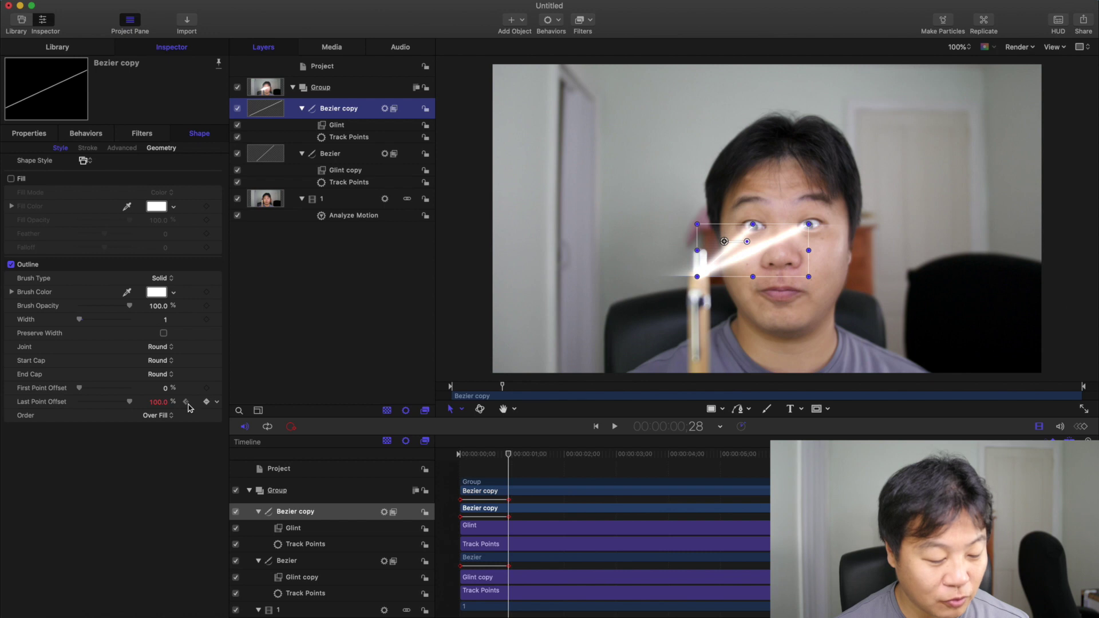
# Set the first-frame Last Point Offset keyframe to 0% on both Bezier lines and preview the beam animation
pyautogui.press('Home')
pyautogui.click(158, 402)
pyautogui.write('0')
pyautogui.press('Return')
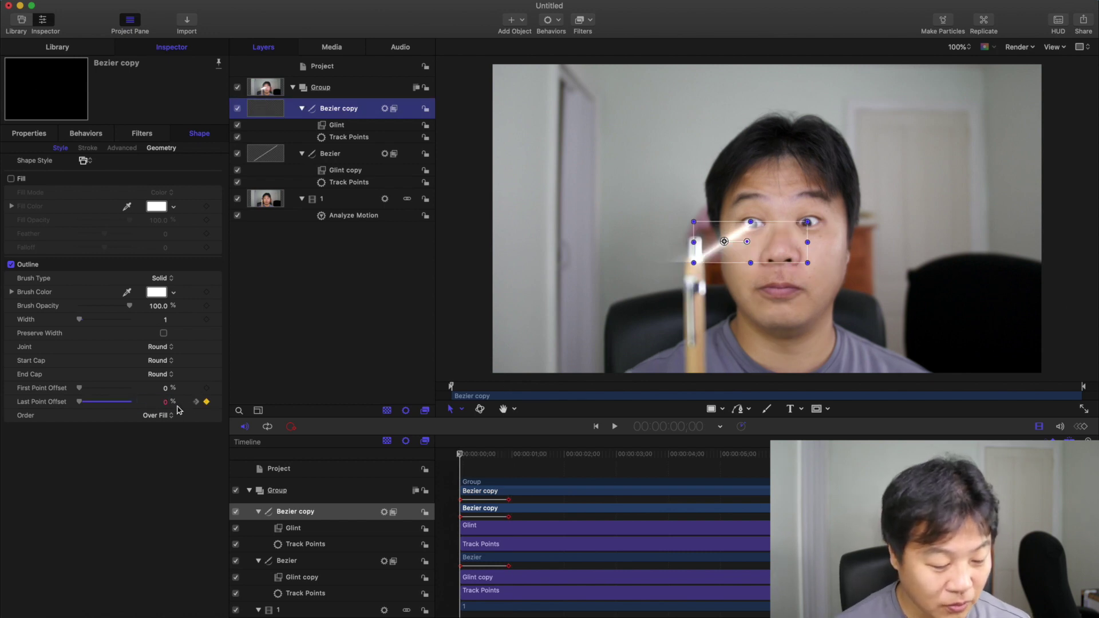
pyautogui.press('Down')
pyautogui.press('space')
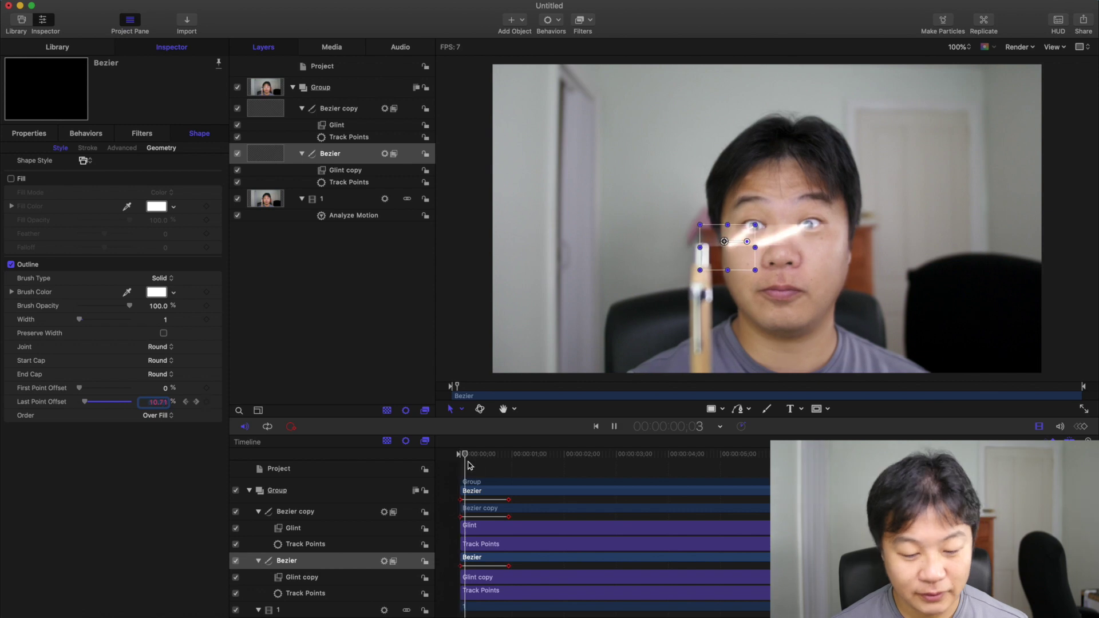
pyautogui.press('space')
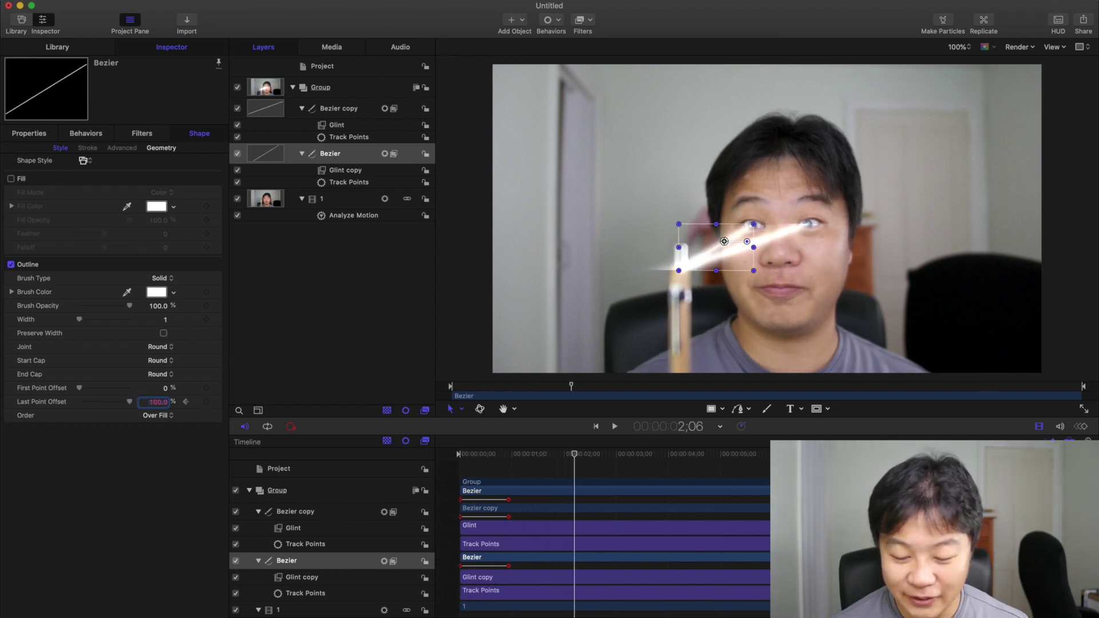
# Go to the project's last frame and hide the video clip 1 layer
pyautogui.press('End')
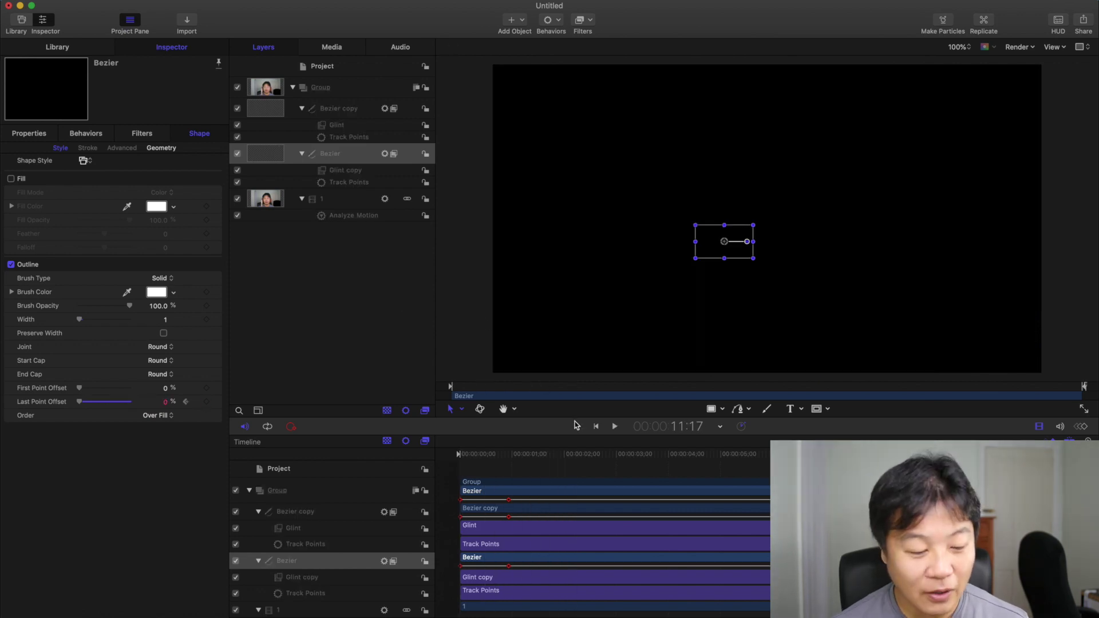
pyautogui.click(349, 199)
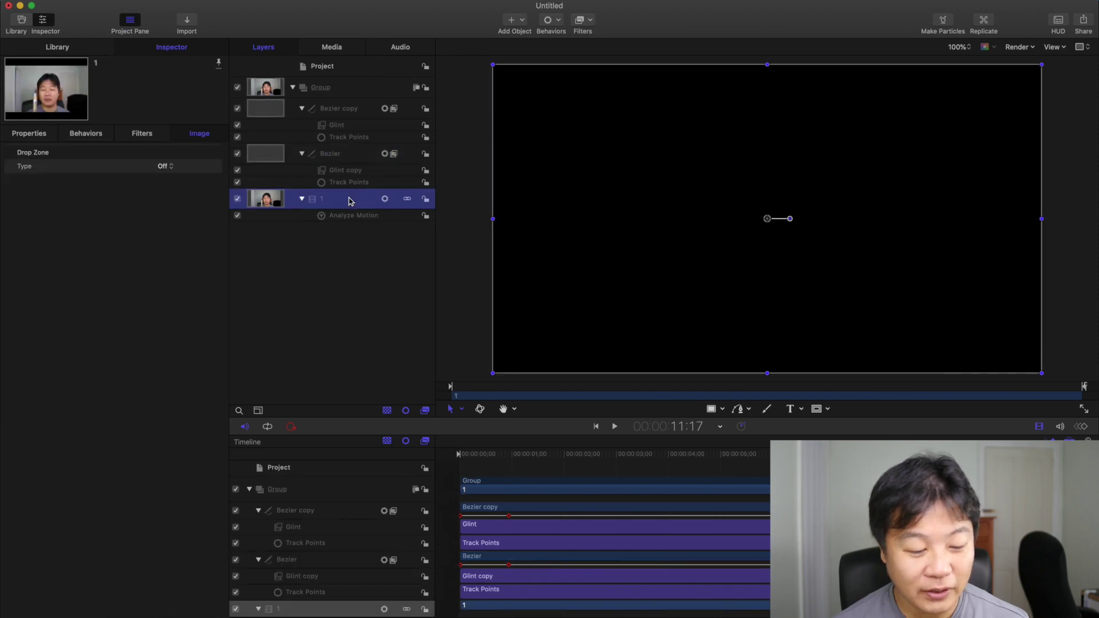
pyautogui.click(237, 198)
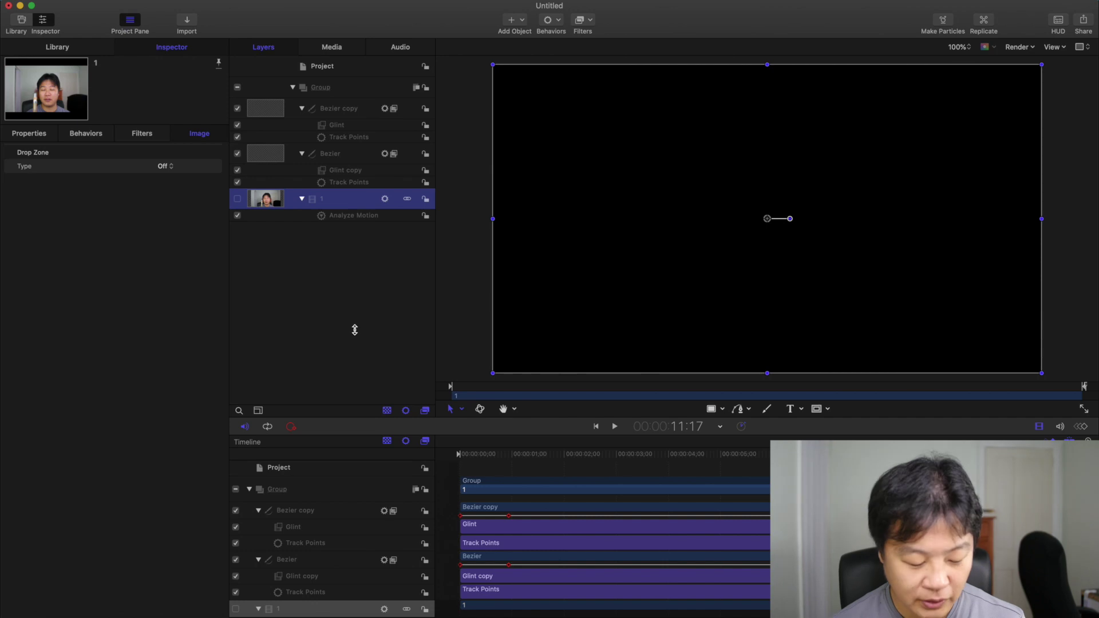
# Publish the generator template under the name "a" in the author's own Motion category, with the theme set to None
pyautogui.press('super+s')
pyautogui.write('a')
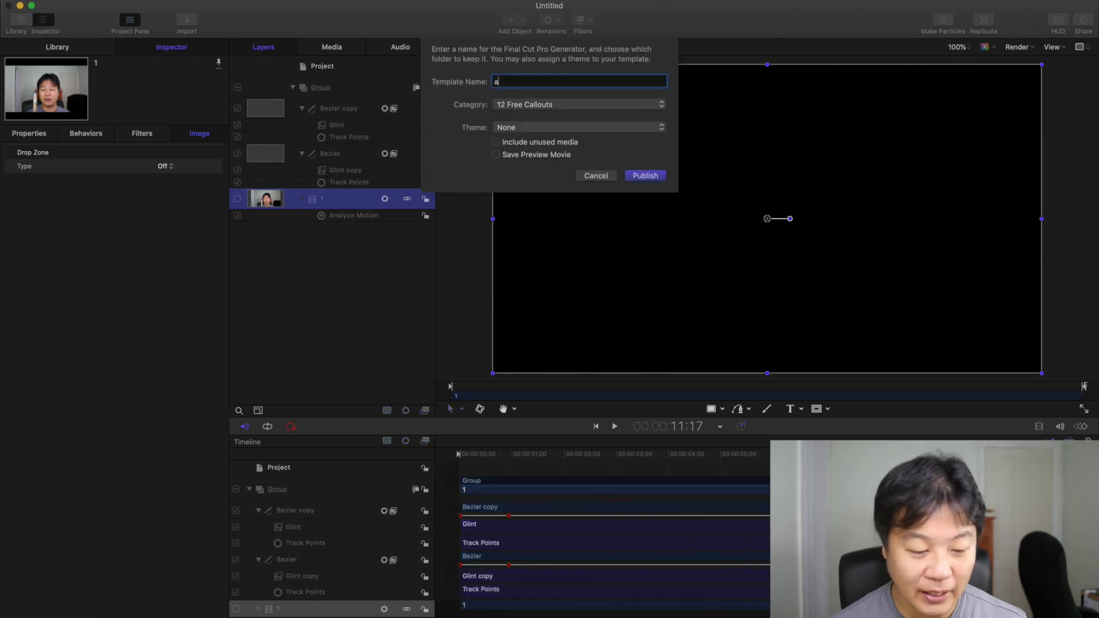
pyautogui.click(541, 104)
pyautogui.click(533, 159)
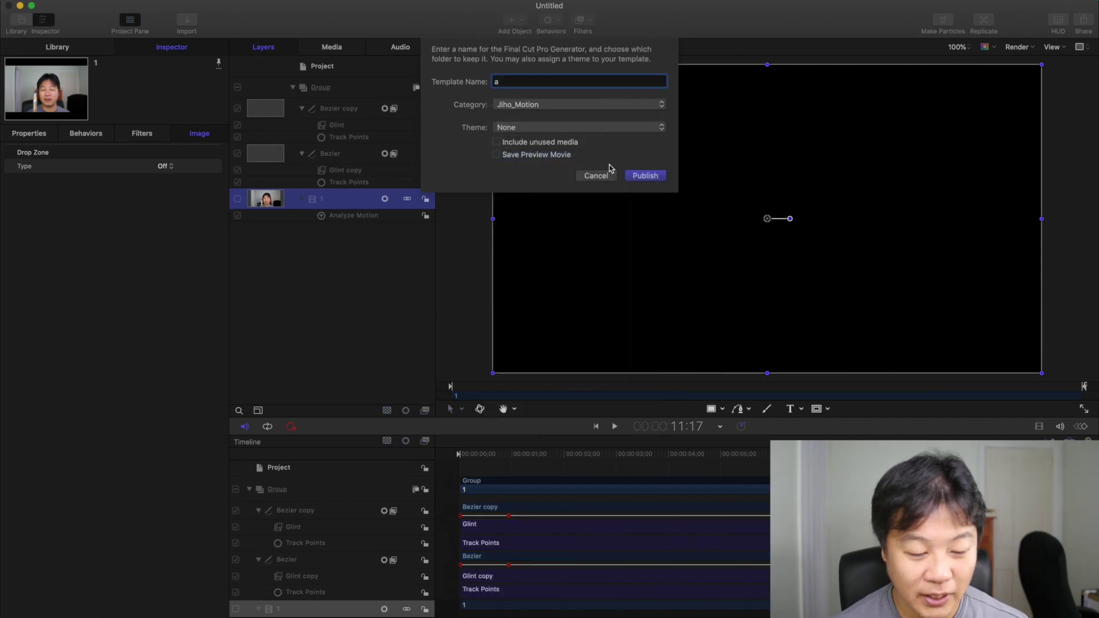
pyautogui.click(632, 176)
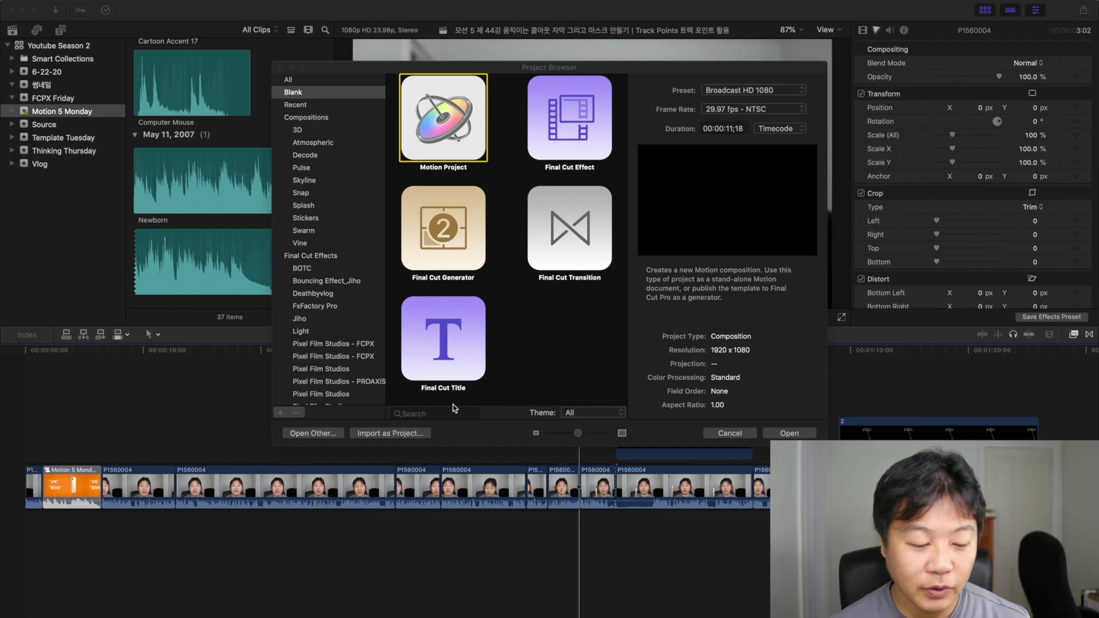
# Create a new Final Cut Generator project with a duration of 00:00:17;00 and import clip 2 into it
pyautogui.click(451, 273)
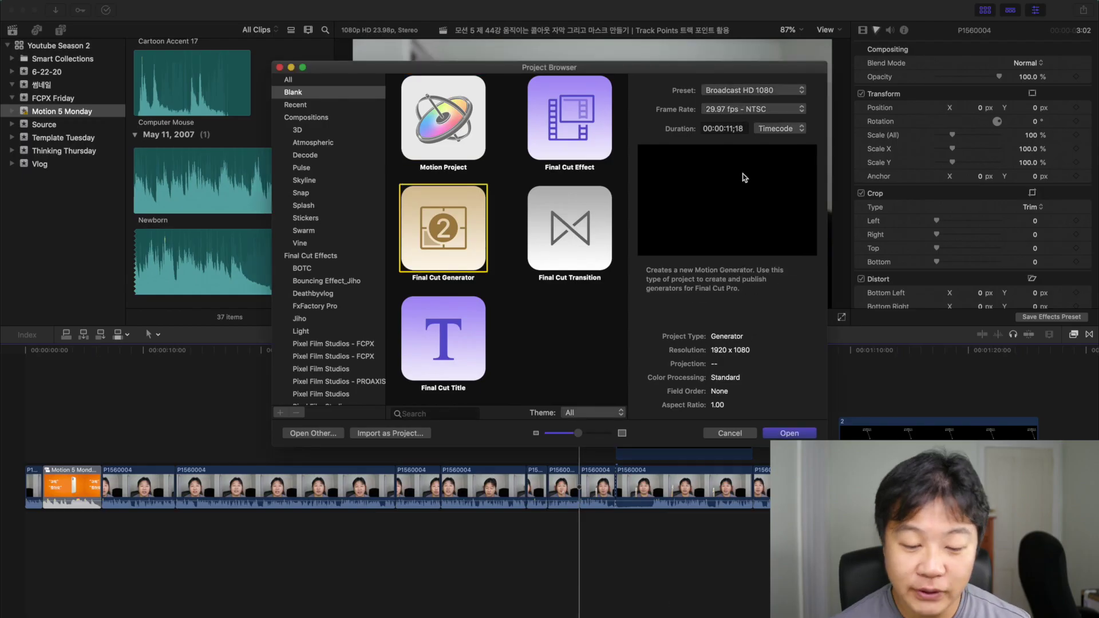
pyautogui.click(730, 128)
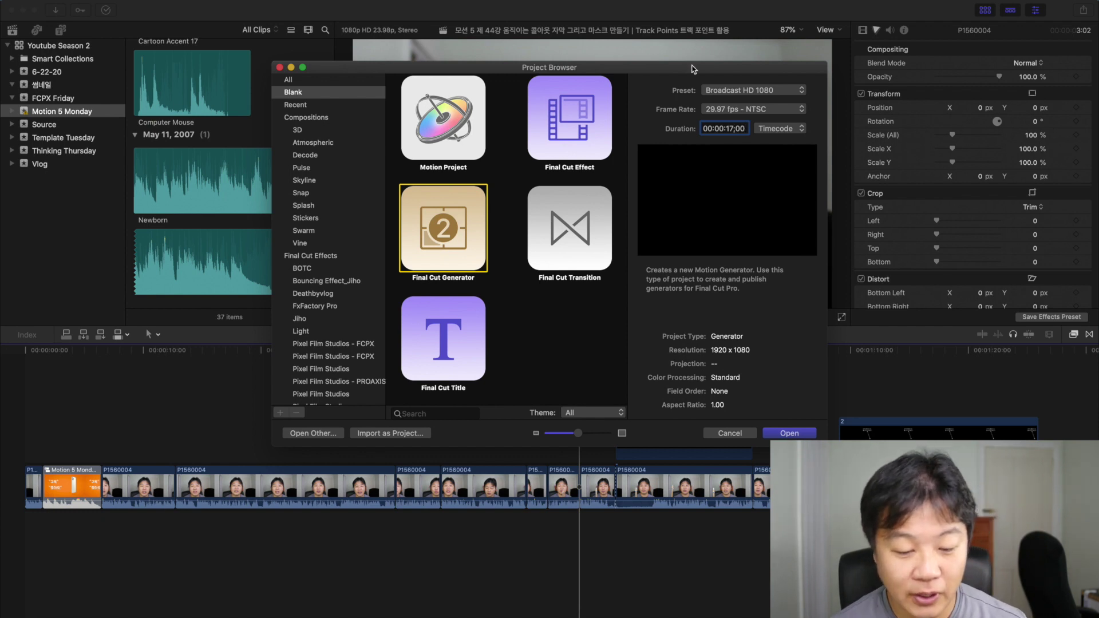
pyautogui.press('Return')
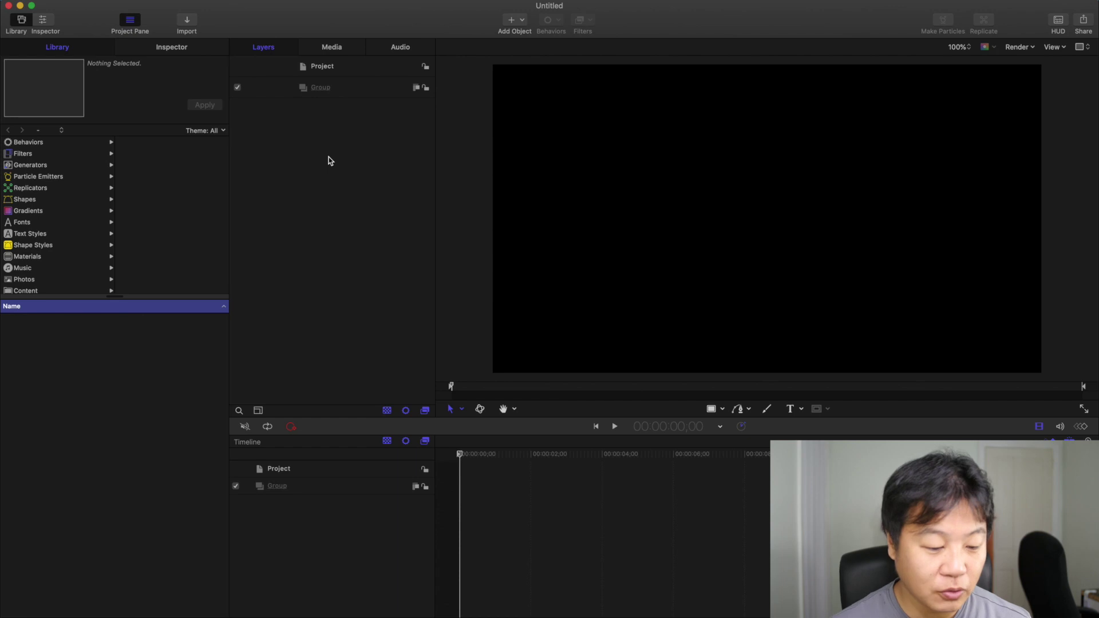
pyautogui.press('super+i')
pyautogui.press('Return')
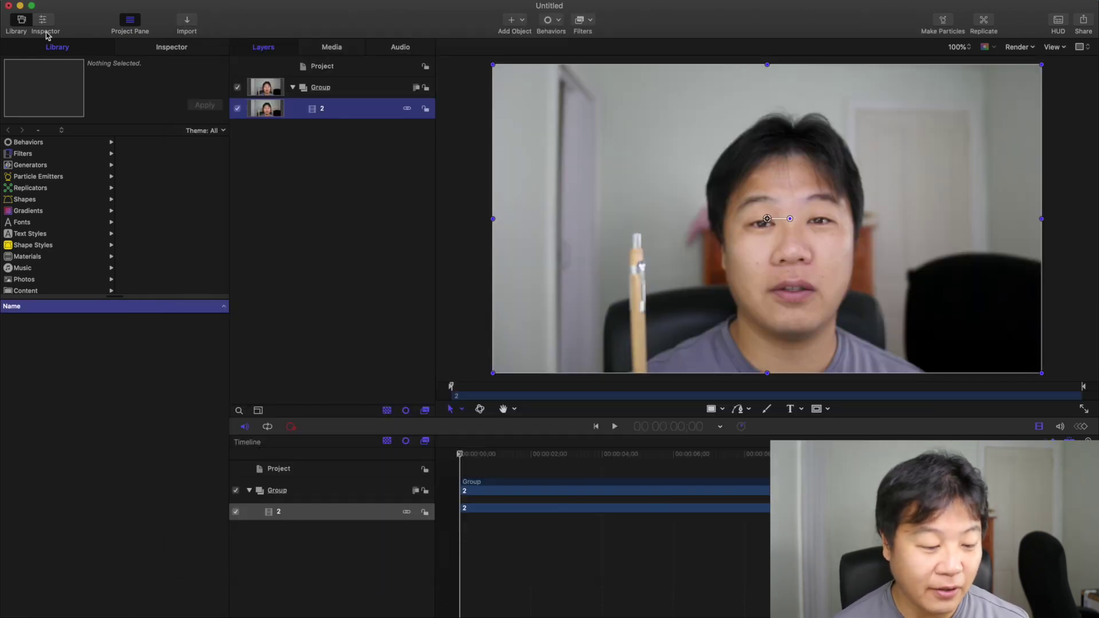
# Apply the Analyze Motion behavior to clip 2 and place its Track 1 tracker near the tip of the pen
pyautogui.click(69, 46)
pyautogui.click(26, 143)
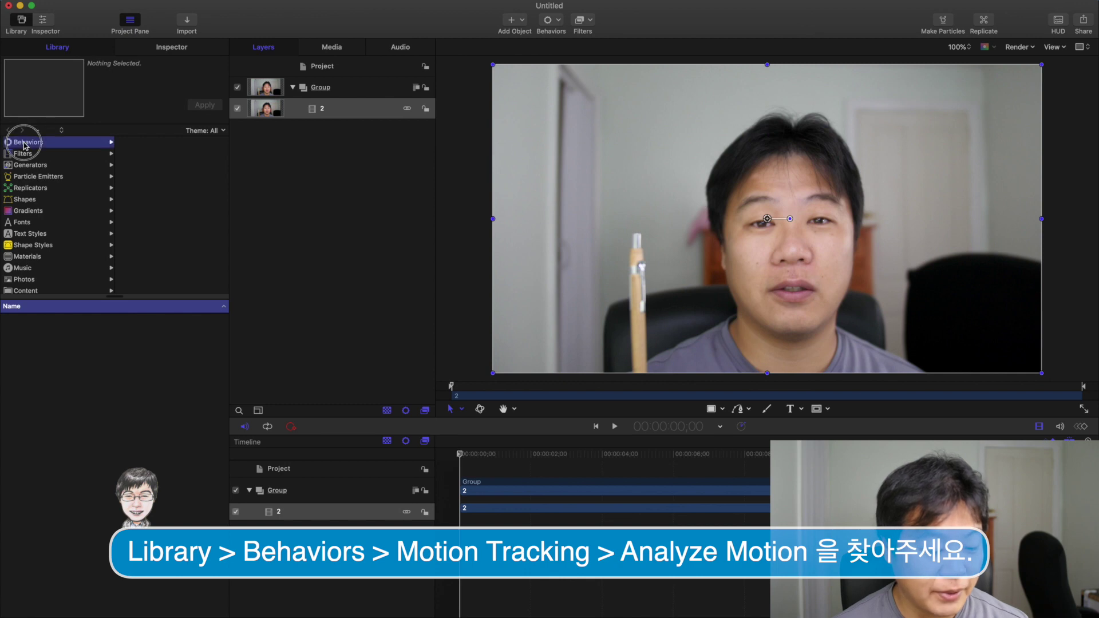
pyautogui.click(152, 189)
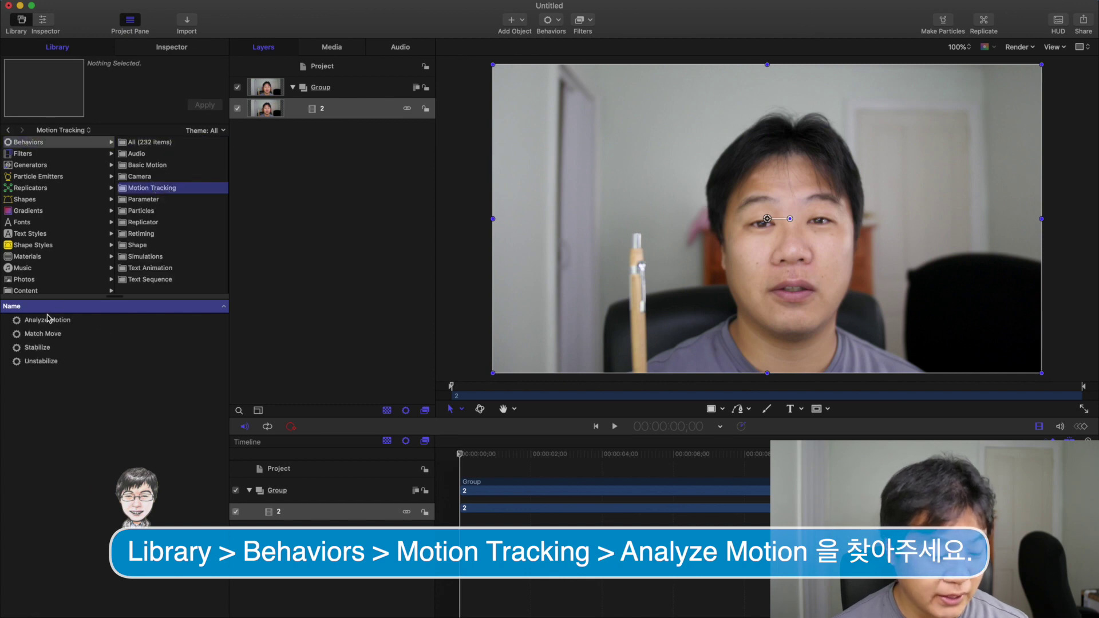
pyautogui.moveTo(48, 322); pyautogui.dragTo(346, 110)
pyautogui.click(170, 48)
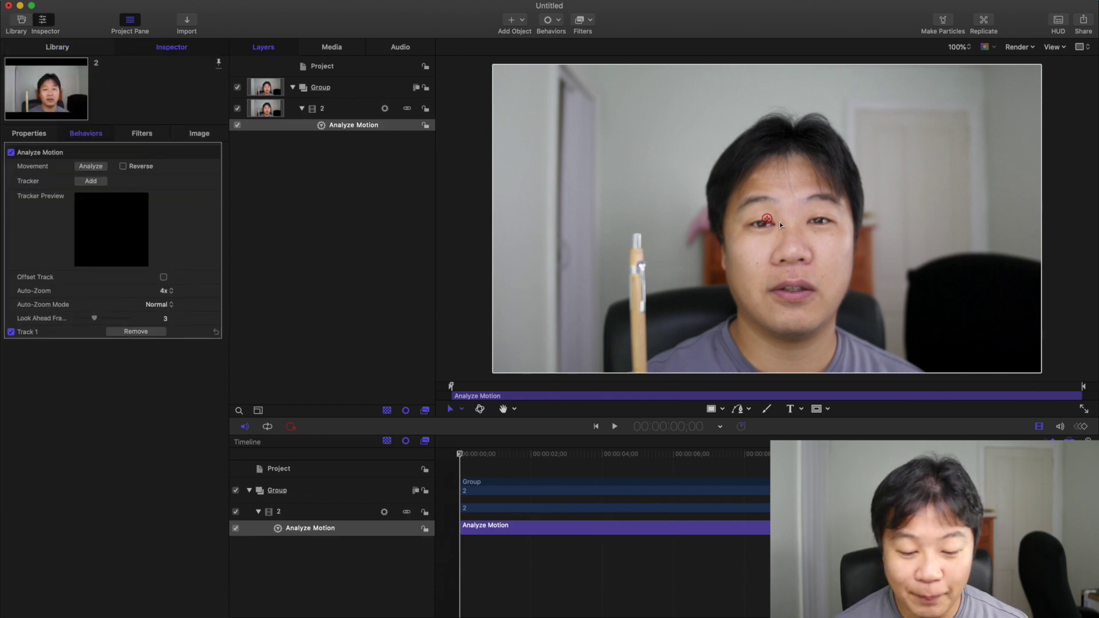
pyautogui.moveTo(770, 224); pyautogui.dragTo(637, 250)
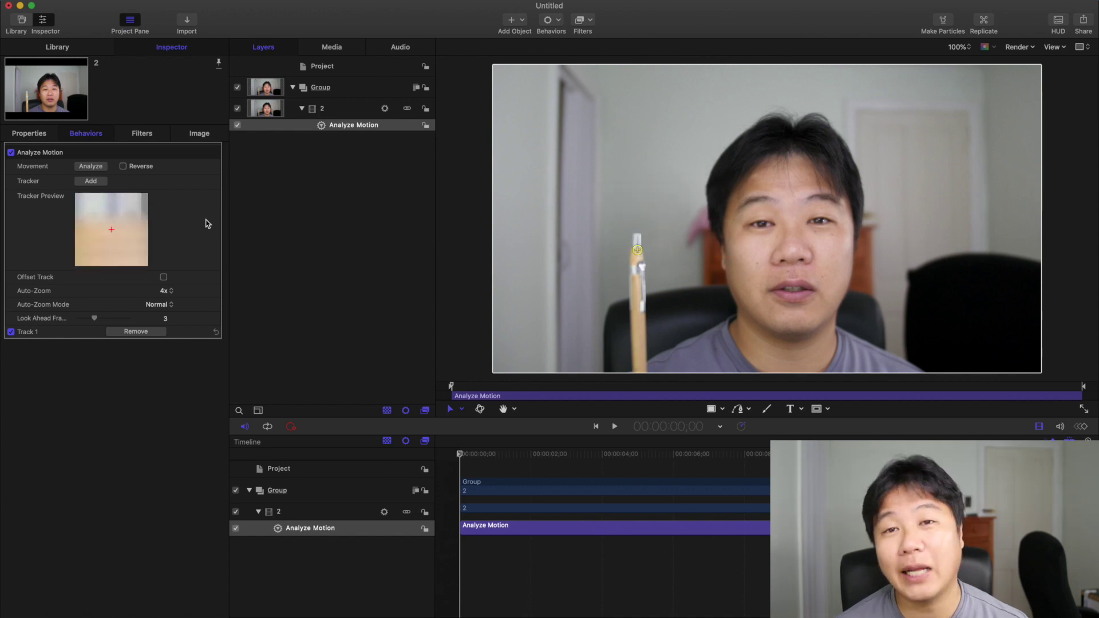
# Analyze the movement of Track 1 through clip 2 and return to the first frame
pyautogui.click(95, 168)
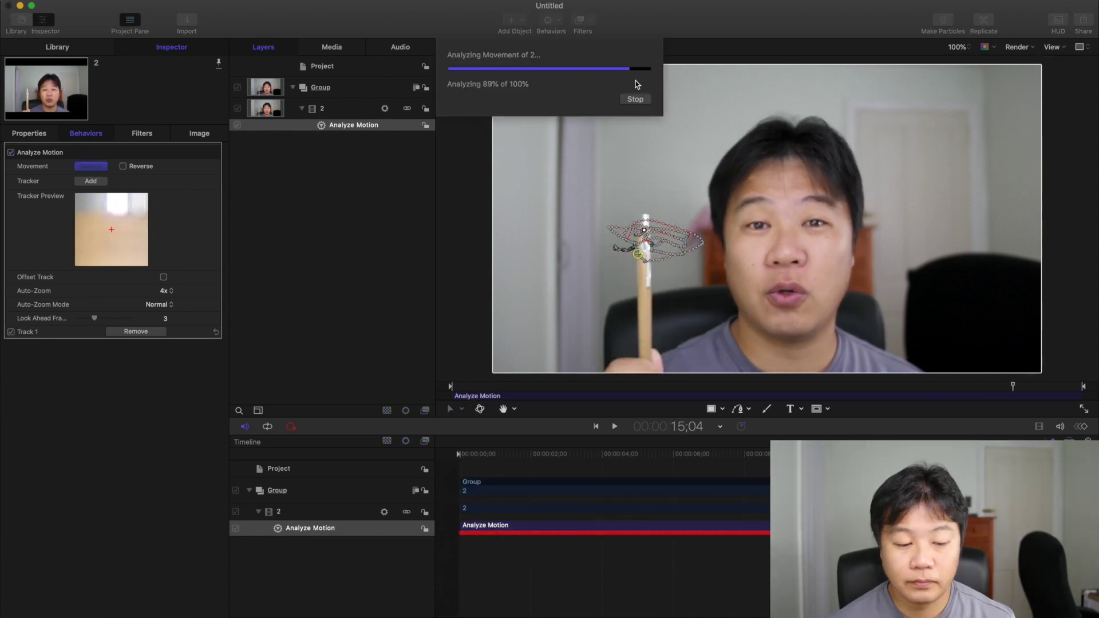
pyautogui.click(479, 456)
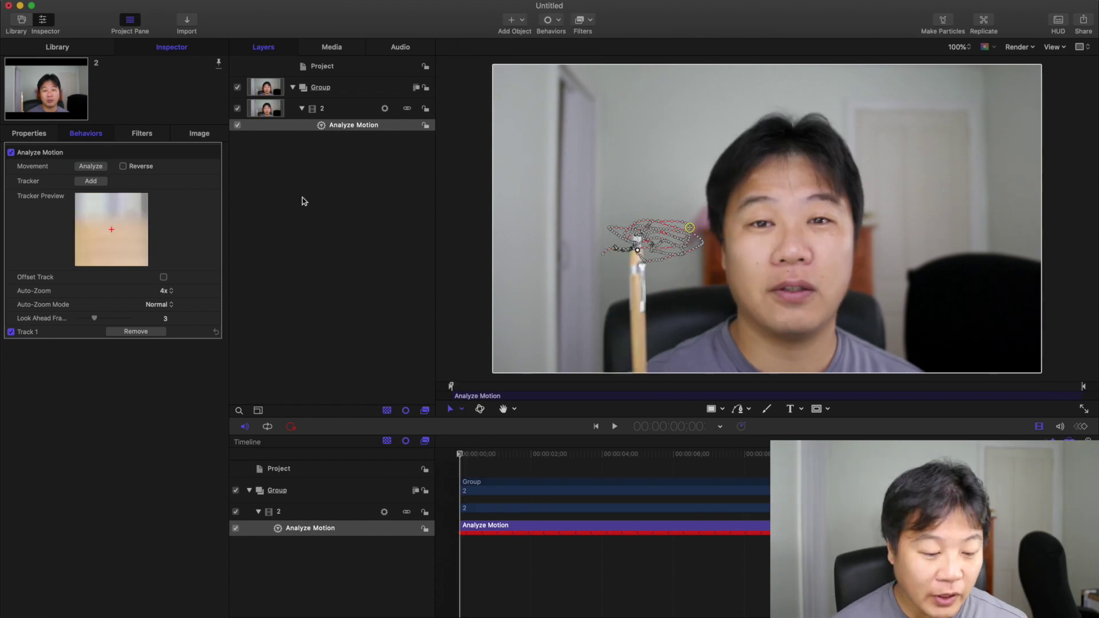
# Draw a straight Bezier line from the pen tip up to the wall beside the face and turn off its fill
pyautogui.click(740, 409)
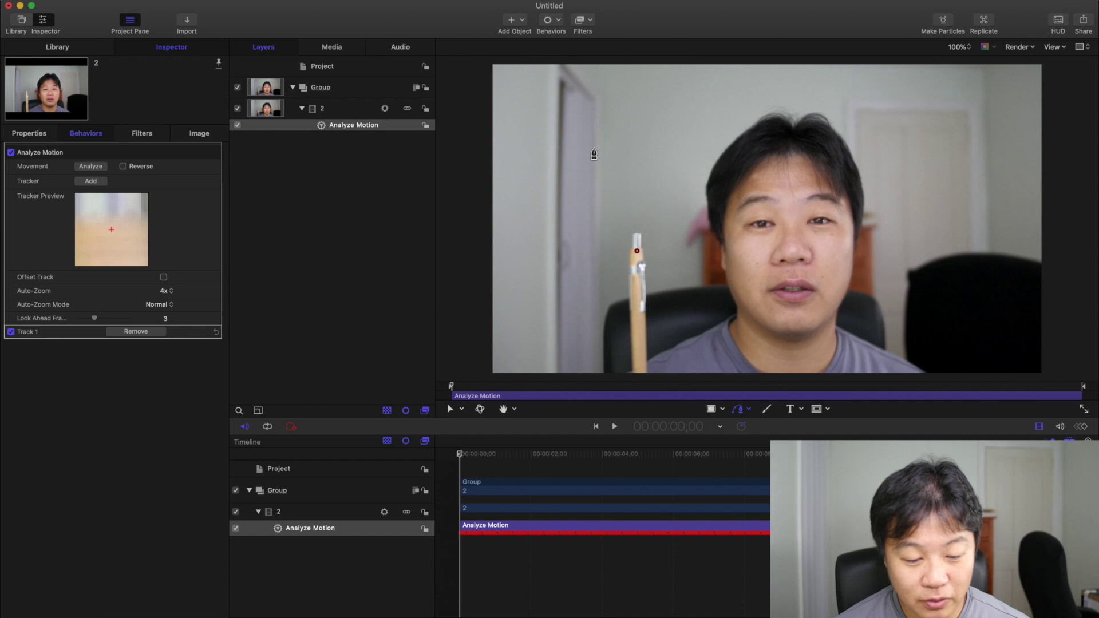
pyautogui.click(594, 148)
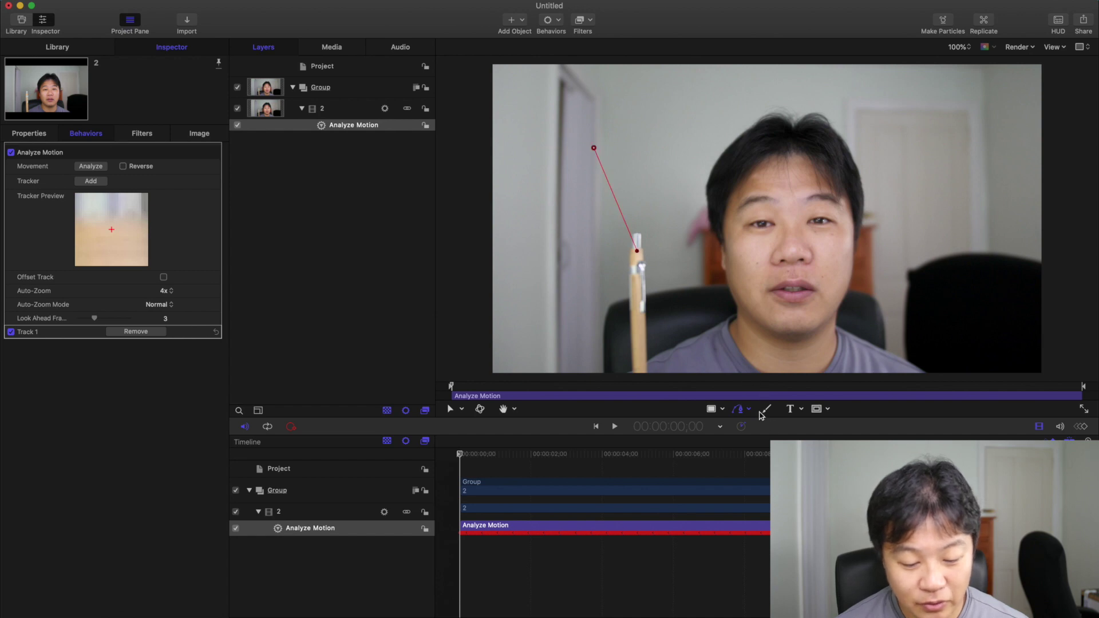
pyautogui.press('Return')
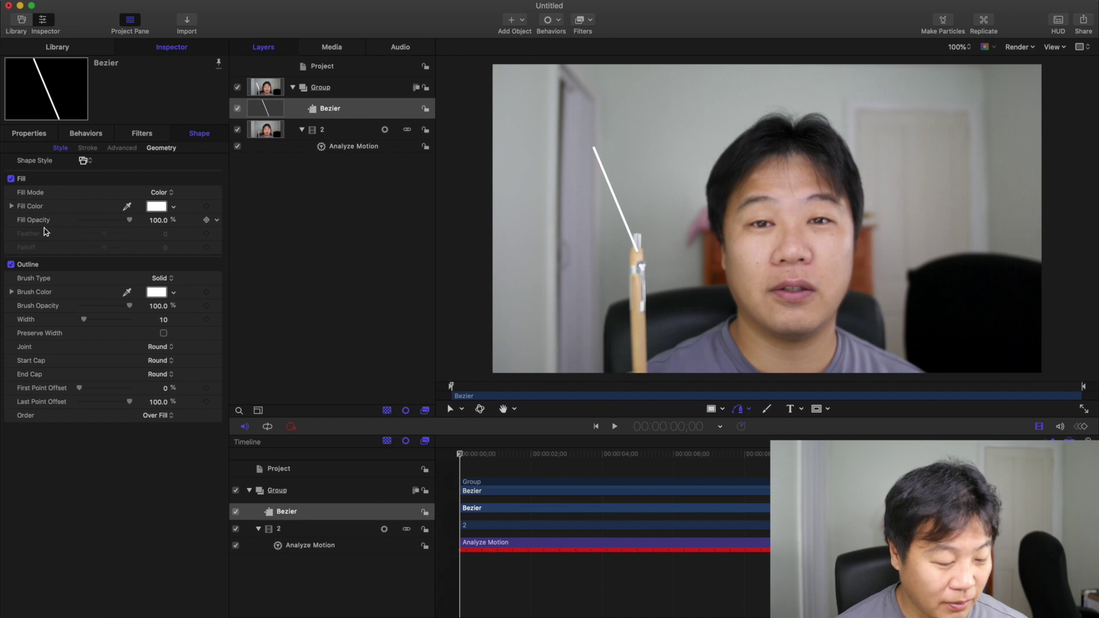
pyautogui.click(11, 179)
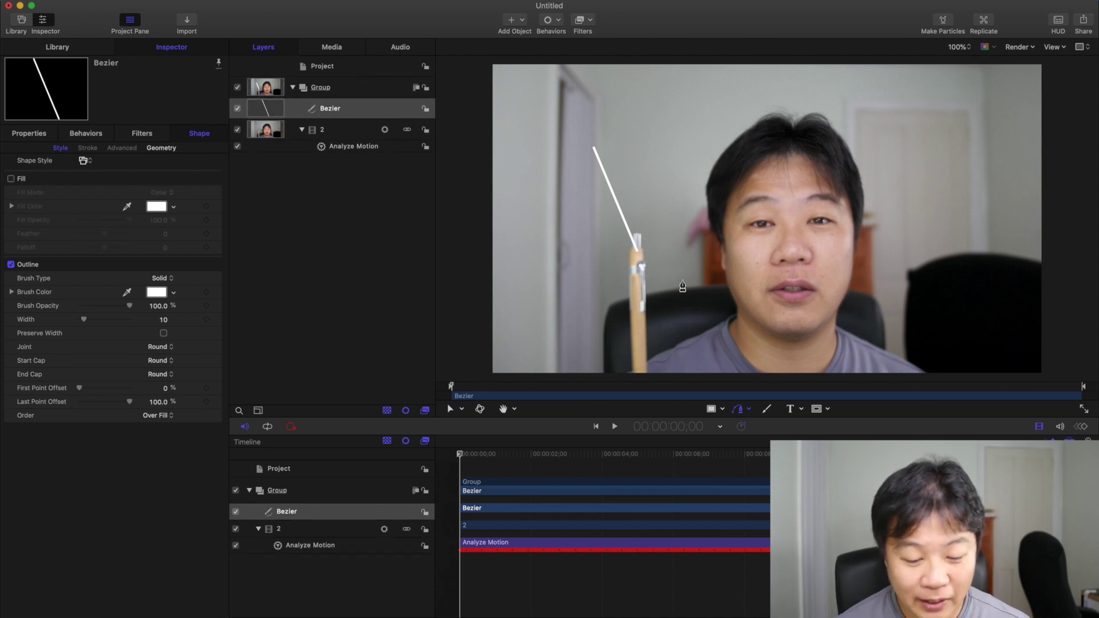
# Draw a small white circle at the pen tip and place a duplicate of it on the line's upper end
pyautogui.click(721, 408)
pyautogui.click(733, 434)
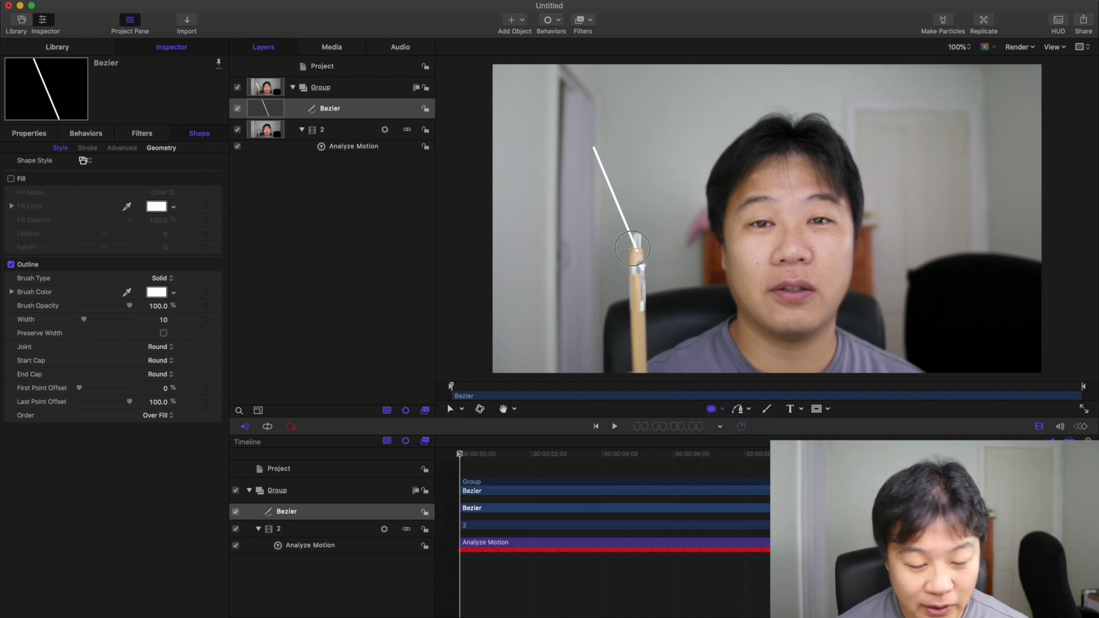
pyautogui.moveTo(634, 251); pyautogui.dragTo(642, 267)
pyautogui.click(361, 112)
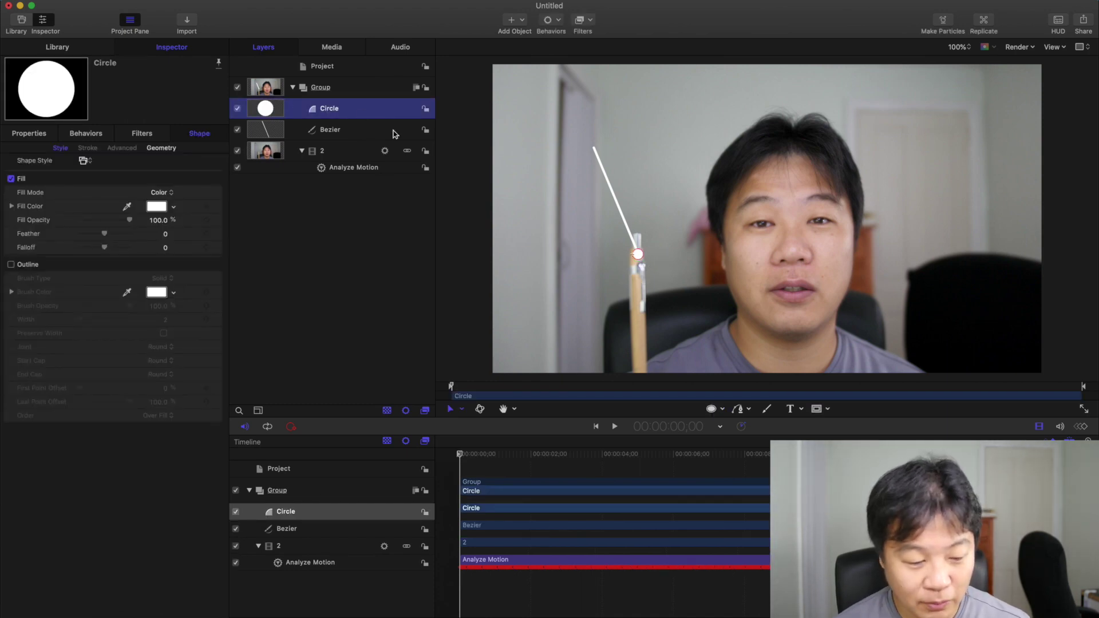
pyautogui.press('super+d')
pyautogui.moveTo(637, 254); pyautogui.dragTo(593, 150)
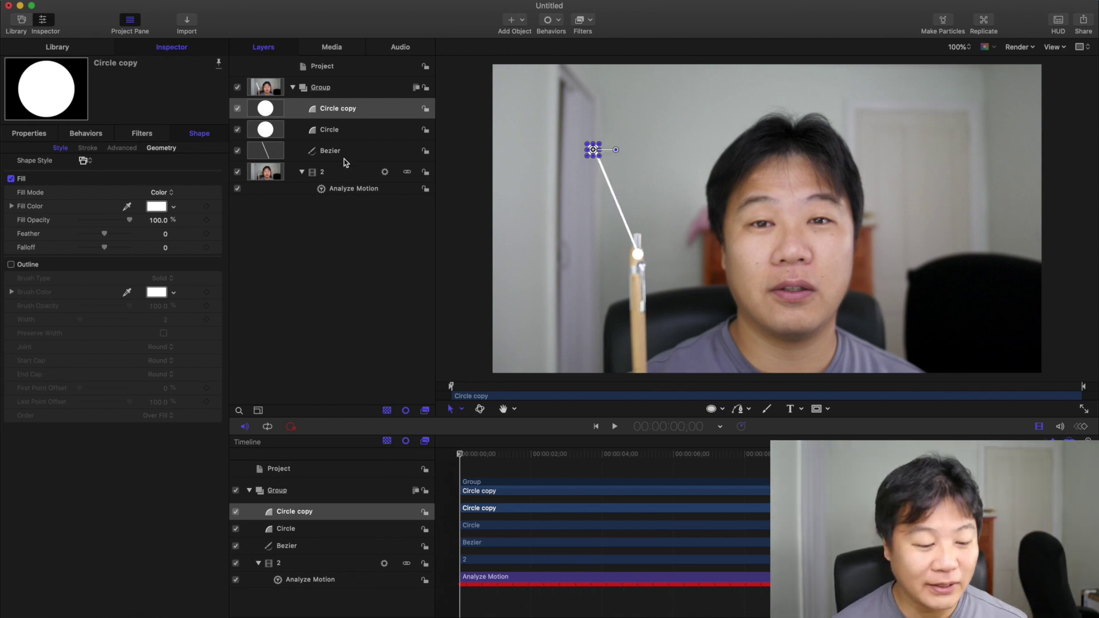
# Apply the Track Points behavior to the Bezier line with Analyze Motion as source, Attach to Source, Control Point 1 on Track 1 and Control Point 2 Unassigned
pyautogui.click(83, 47)
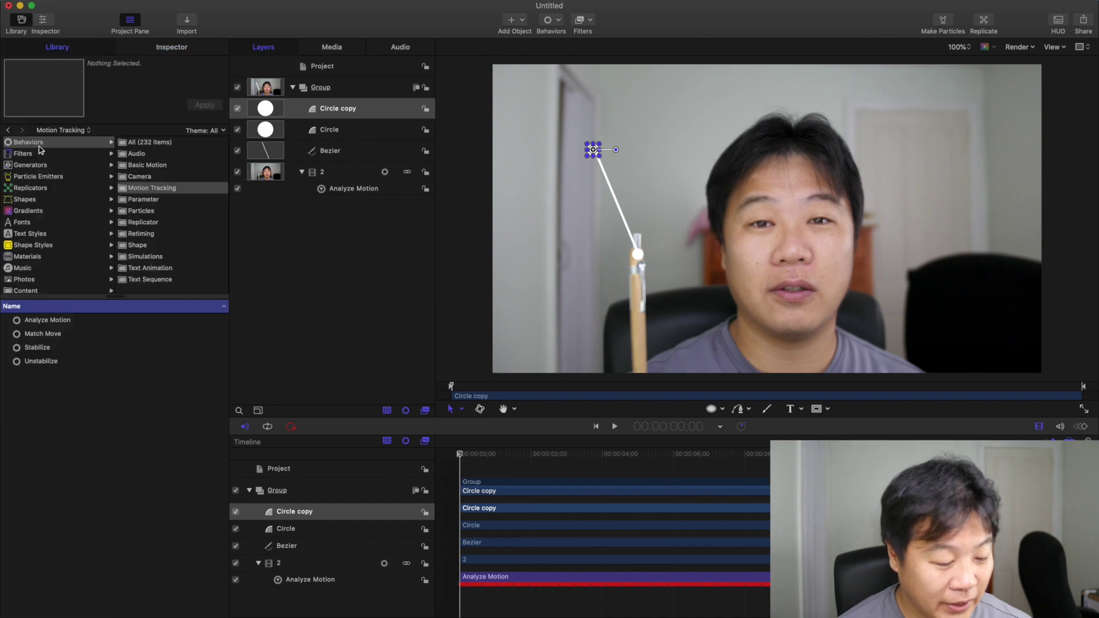
pyautogui.click(141, 246)
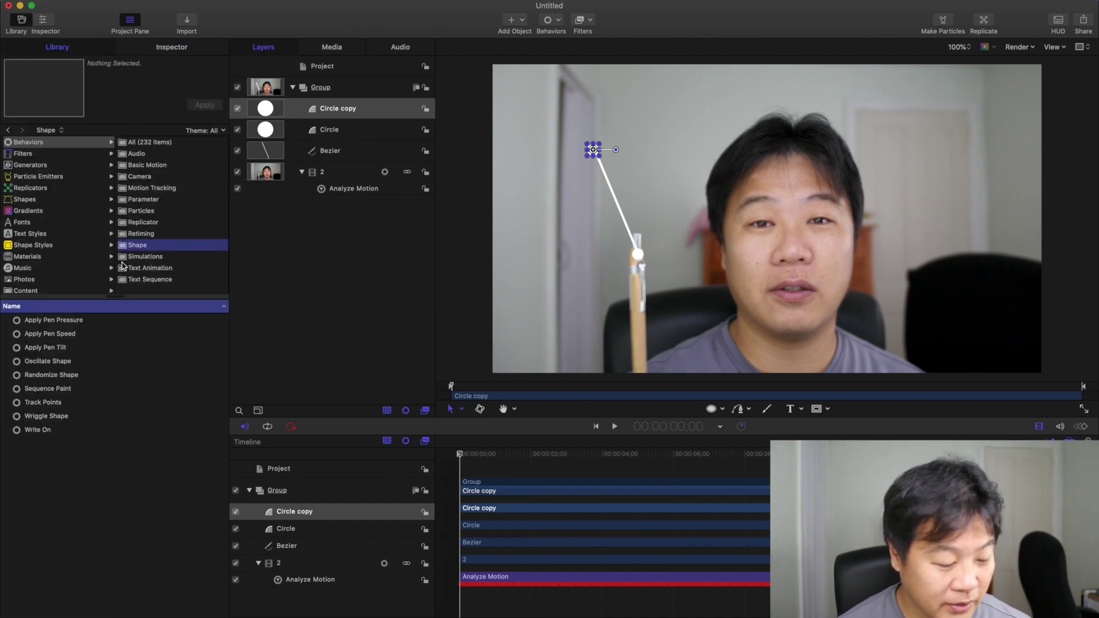
pyautogui.click(47, 403)
pyautogui.moveTo(47, 403); pyautogui.dragTo(321, 150)
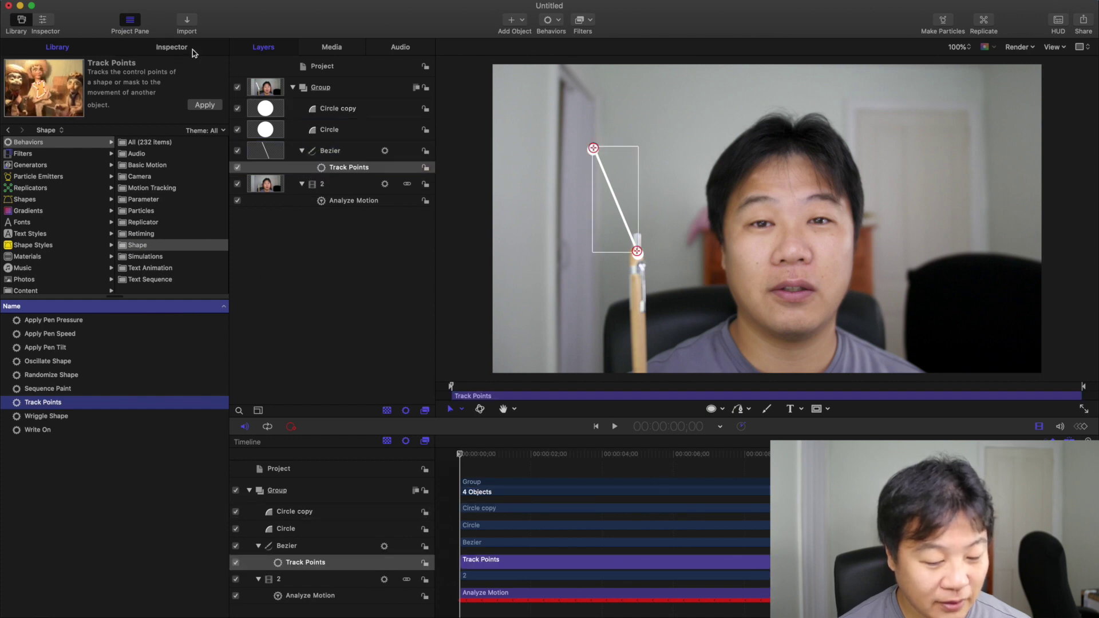
pyautogui.click(194, 53)
pyautogui.click(196, 189)
pyautogui.click(159, 197)
pyautogui.click(159, 188)
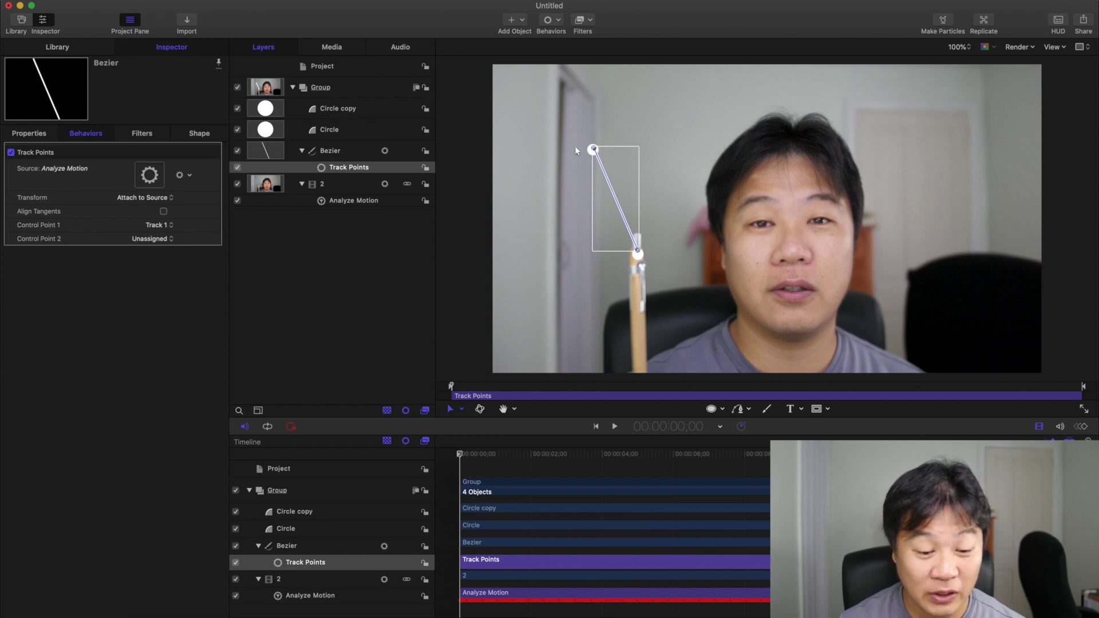
# Play back the first seconds to check how the line follows the pen, and return to the first frame
pyautogui.moveTo(590, 149)
pyautogui.press('space')
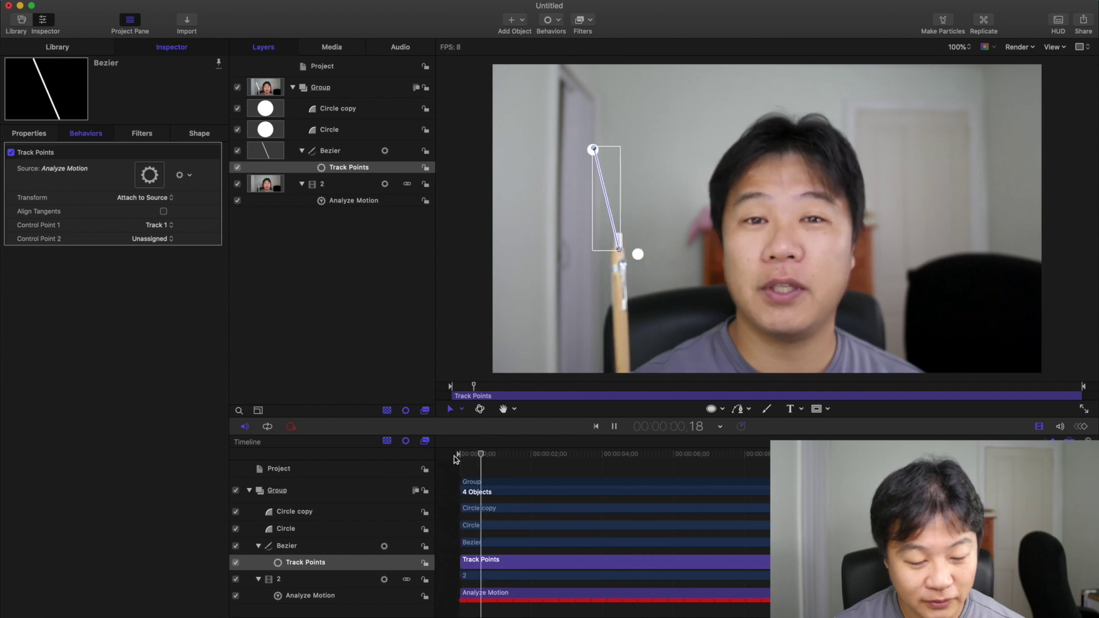
pyautogui.press('space')
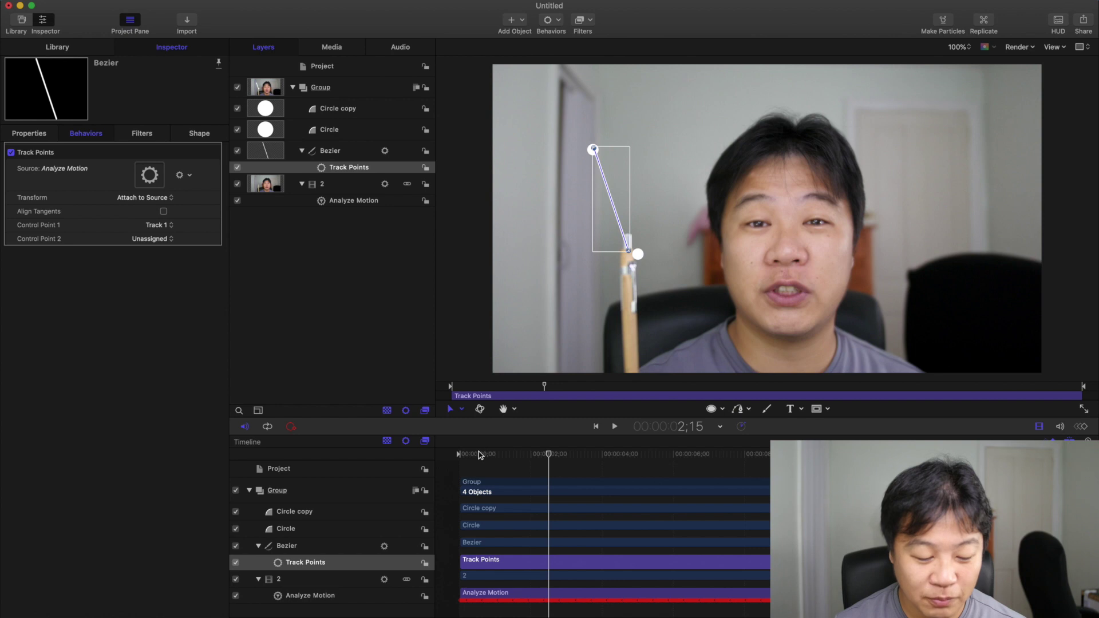
pyautogui.click(458, 455)
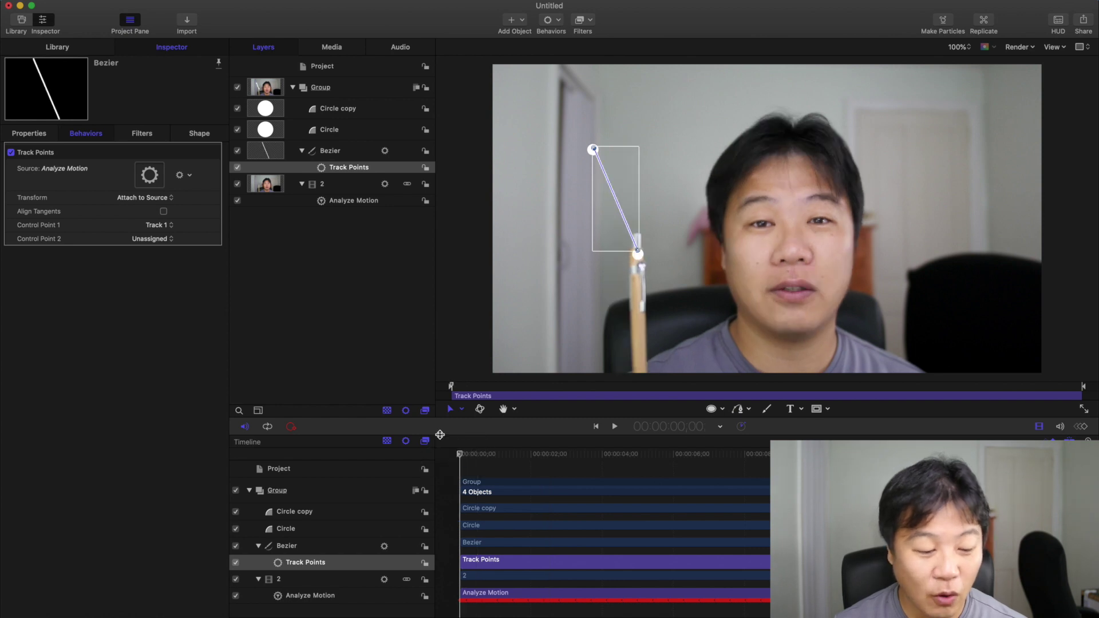
# Apply Match Move to the original circle with clip 2's Analyze Motion as source and move the circle back onto the pen tip
pyautogui.click(336, 132)
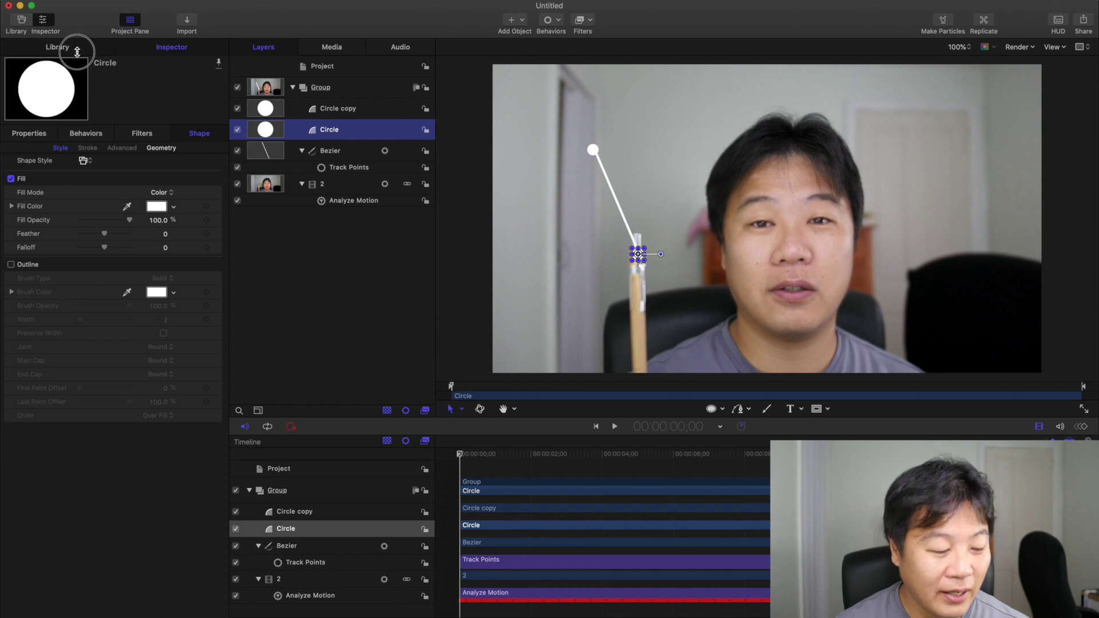
pyautogui.click(57, 47)
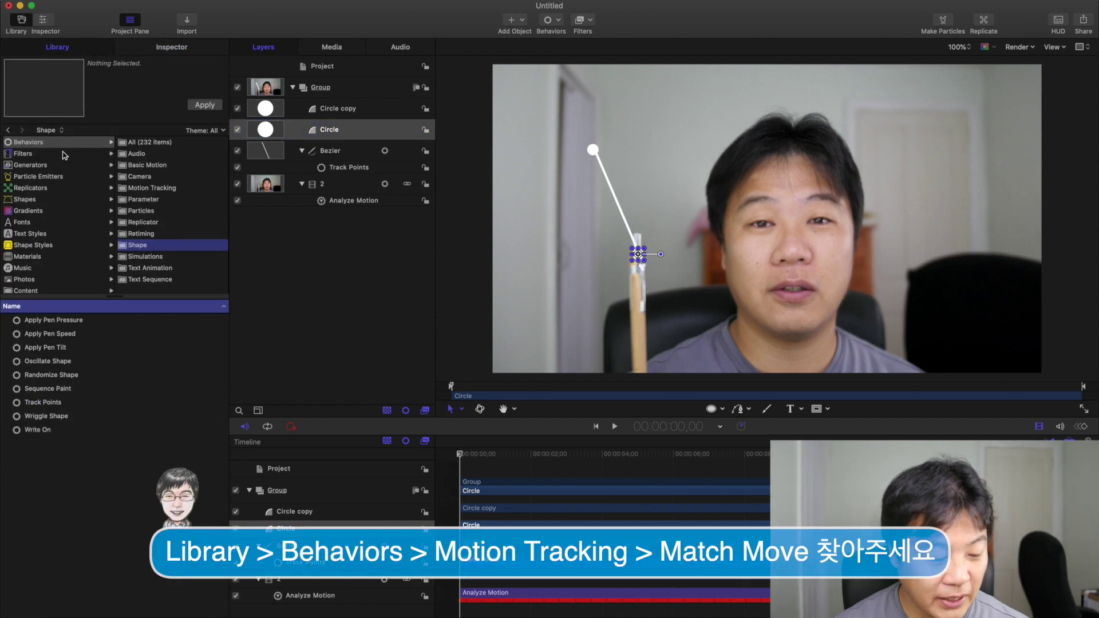
pyautogui.click(167, 191)
pyautogui.moveTo(51, 333); pyautogui.dragTo(309, 130)
pyautogui.click(188, 50)
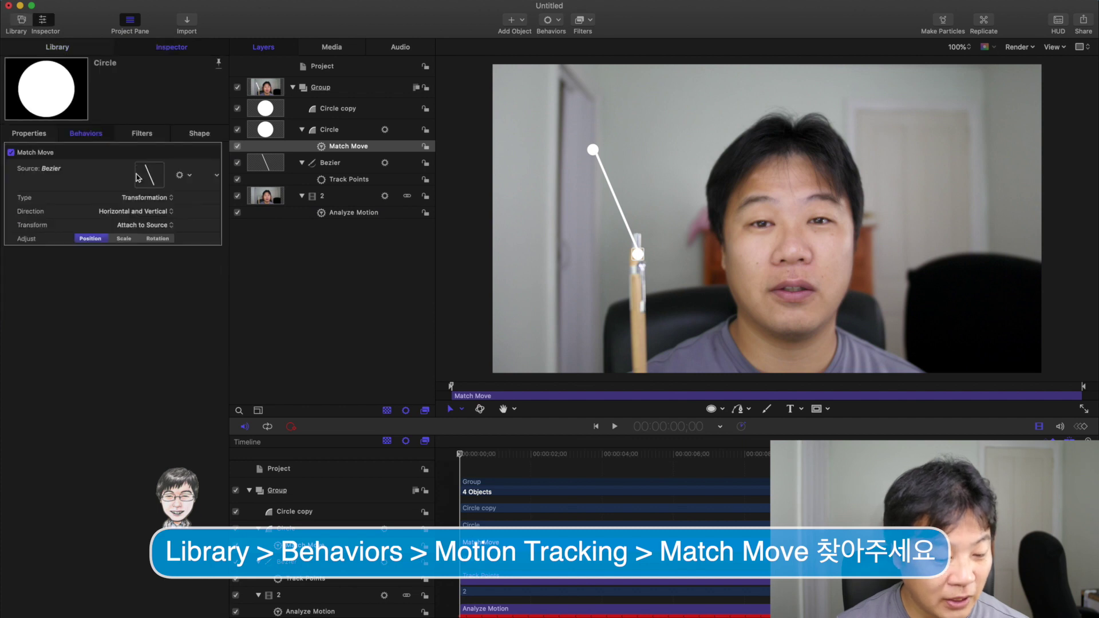
pyautogui.click(184, 175)
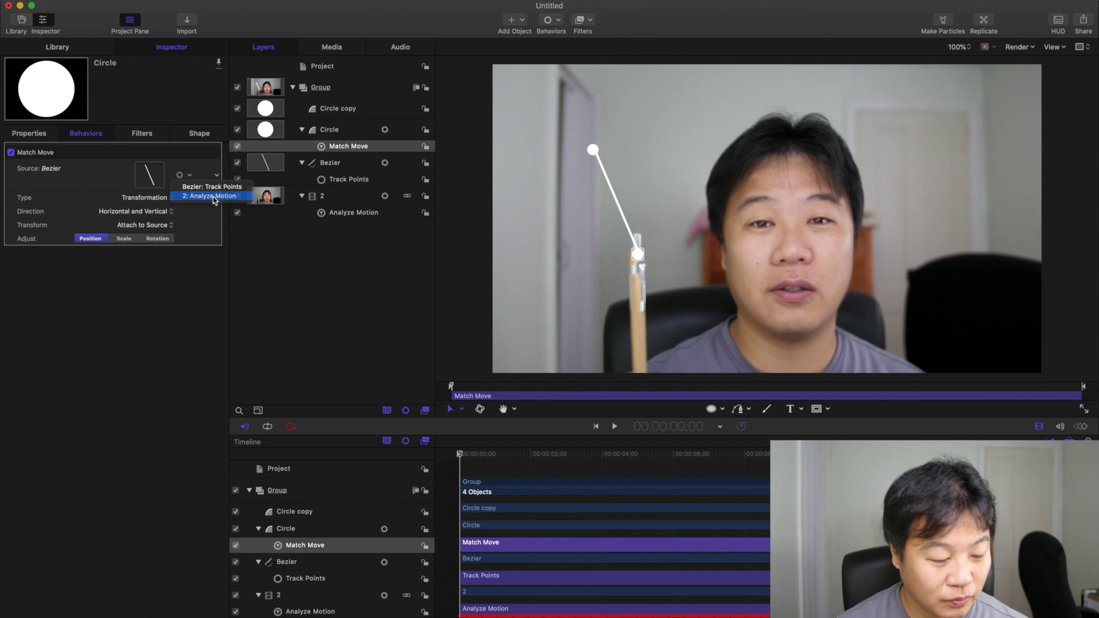
pyautogui.click(213, 196)
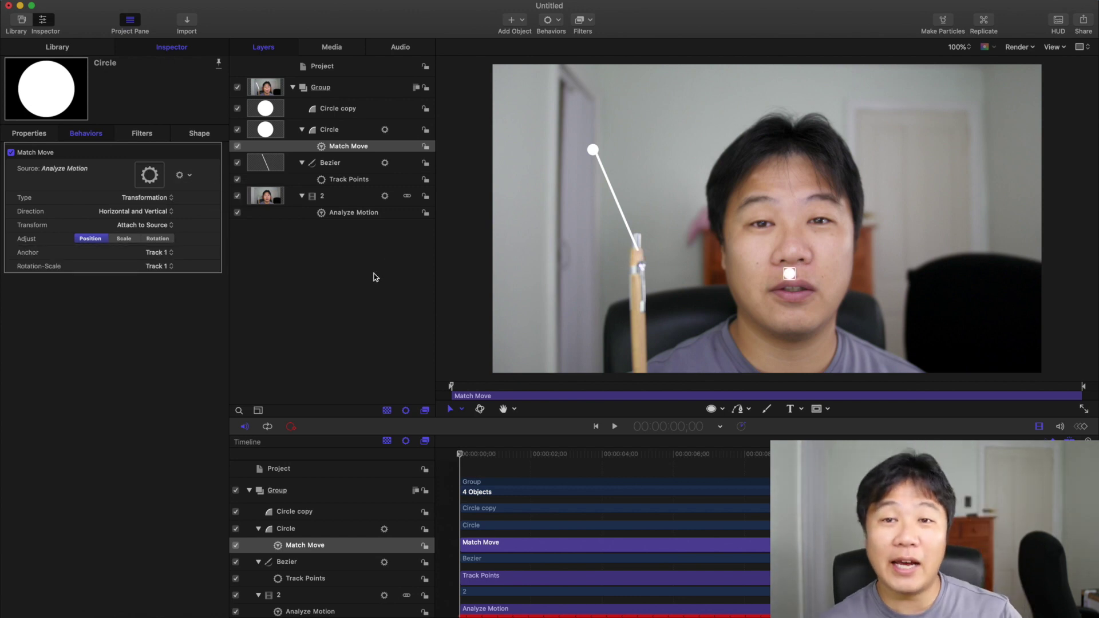
pyautogui.moveTo(789, 274); pyautogui.dragTo(642, 257)
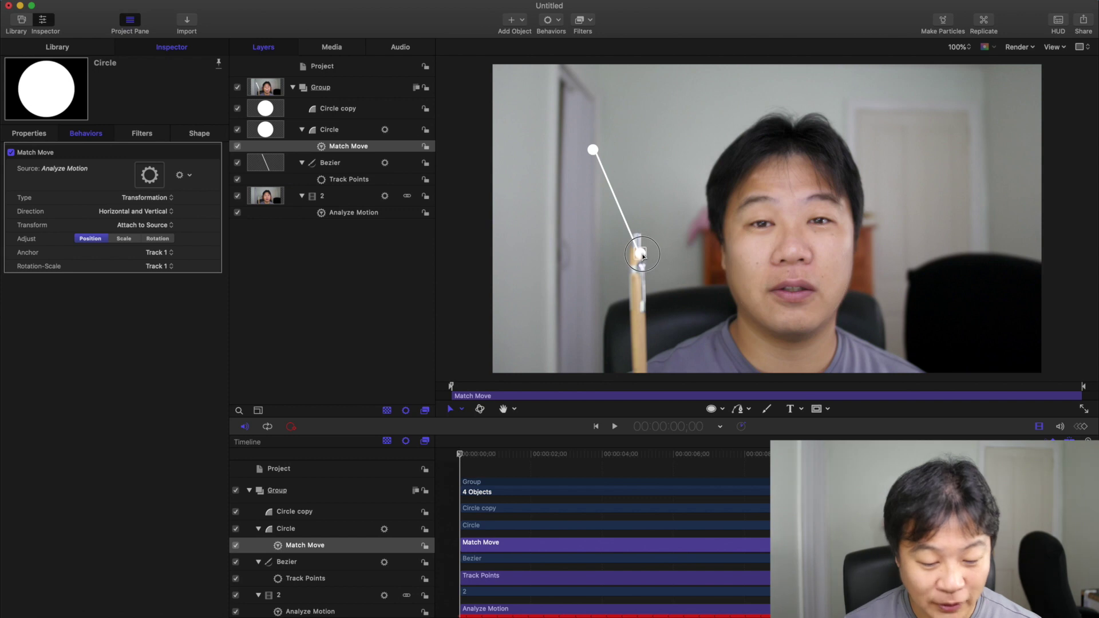
# Apply the Align To behavior to Circle copy, aligning its center to the Bezier line's Upper Left, and play back the result
pyautogui.click(395, 108)
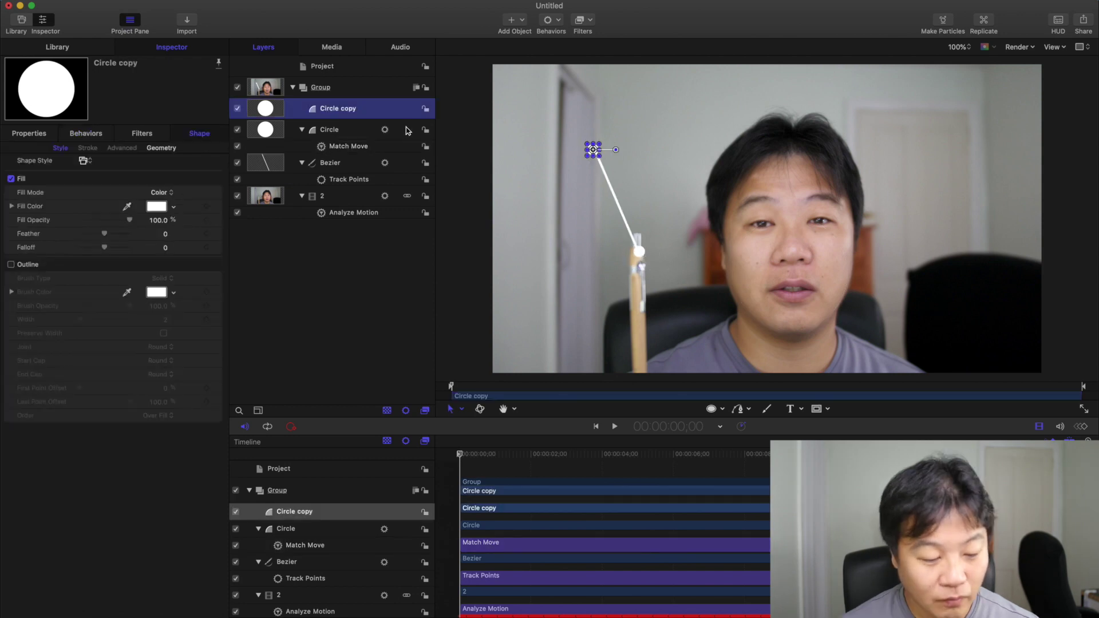
pyautogui.press('super+1')
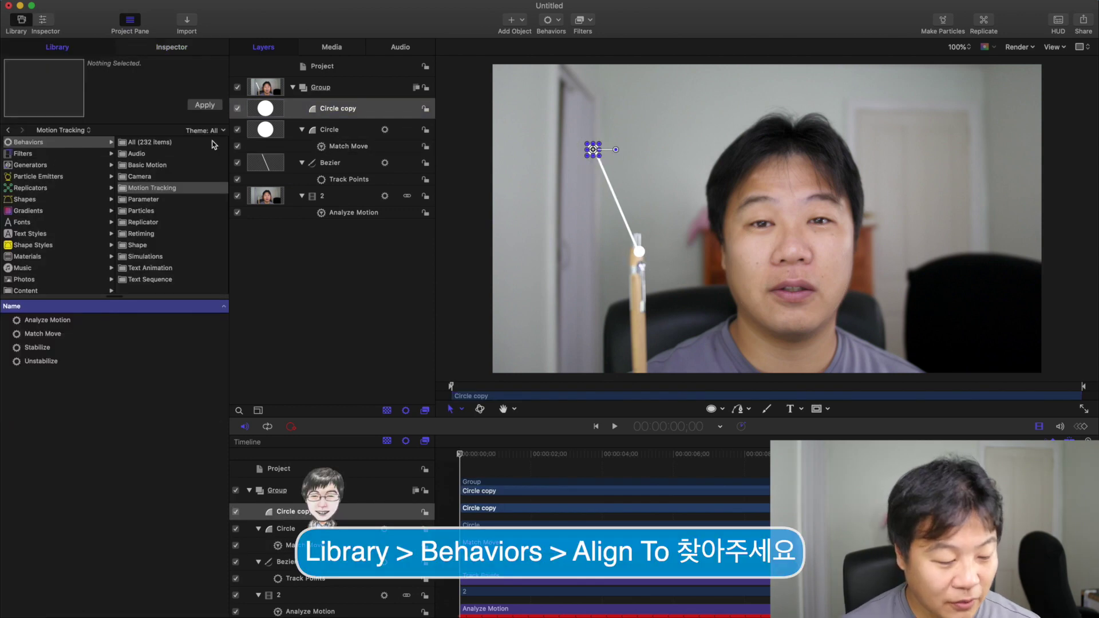
pyautogui.click(150, 142)
pyautogui.moveTo(36, 320); pyautogui.dragTo(294, 110)
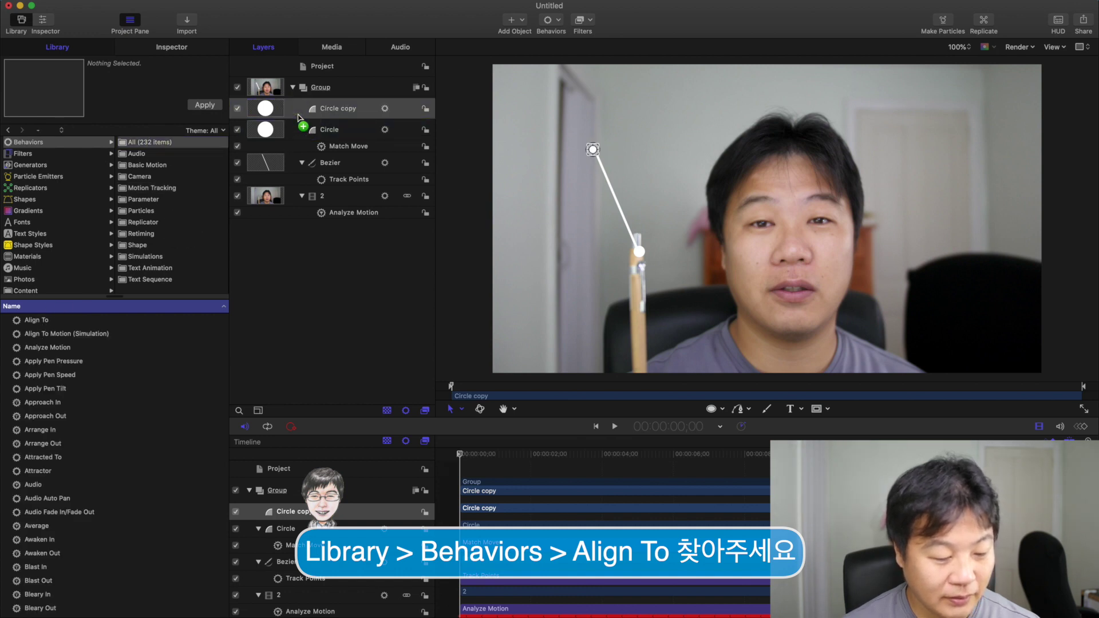
pyautogui.press('super+3')
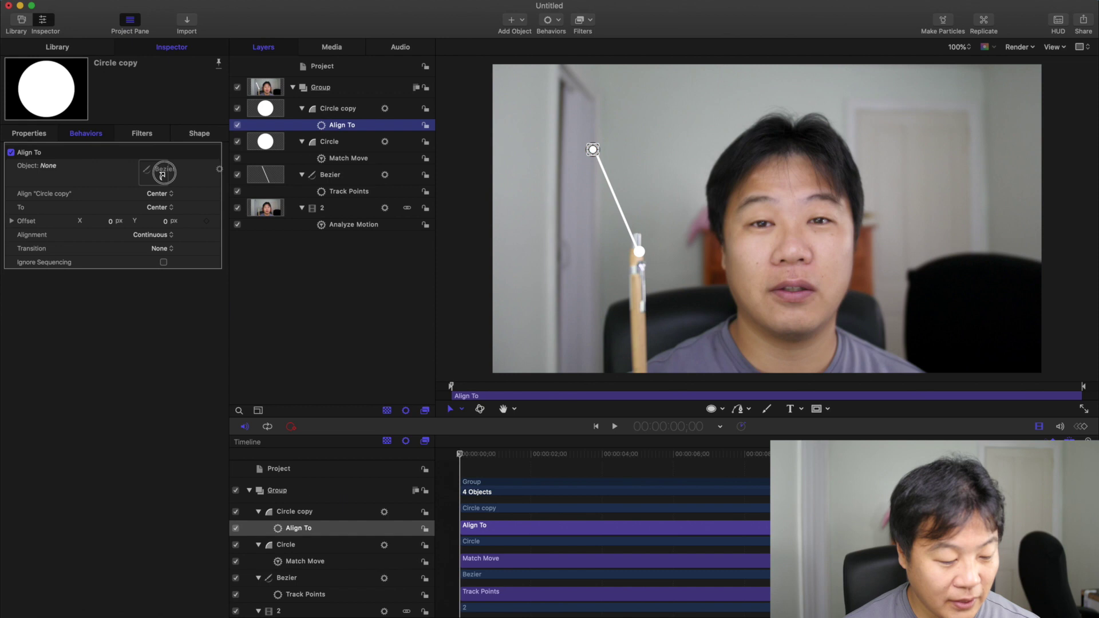
pyautogui.click(161, 207)
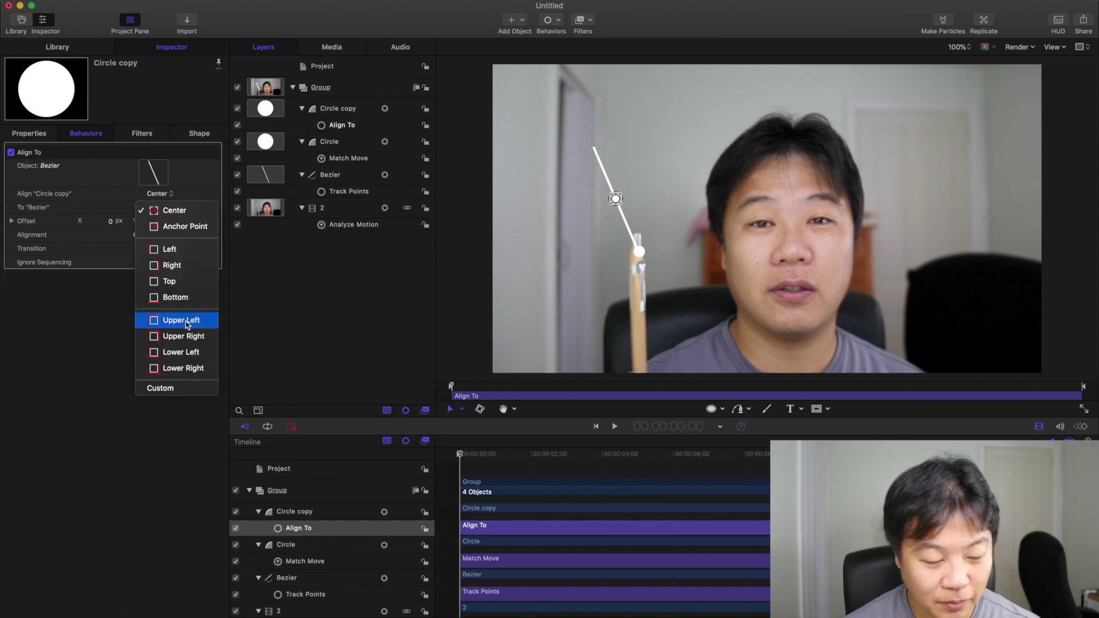
pyautogui.click(181, 320)
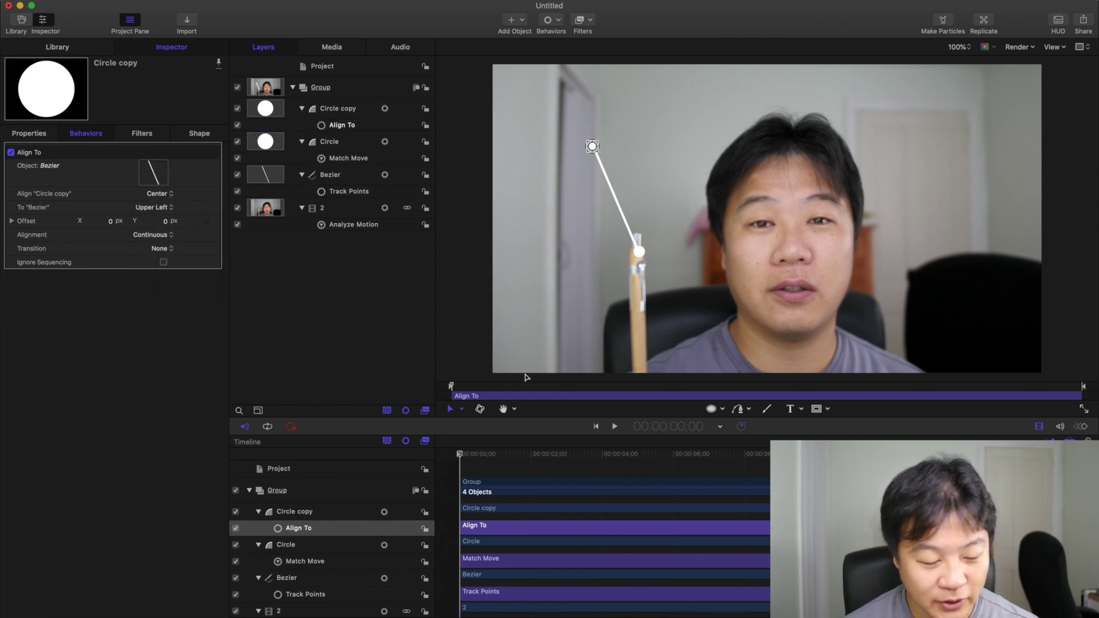
pyautogui.click(452, 285)
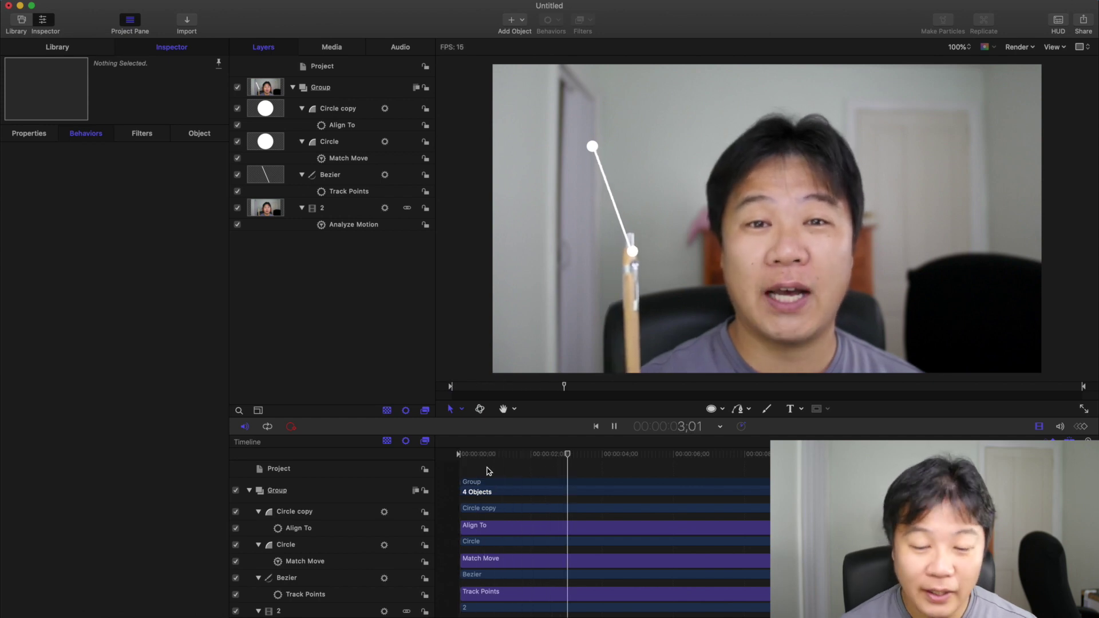
pyautogui.click(457, 454)
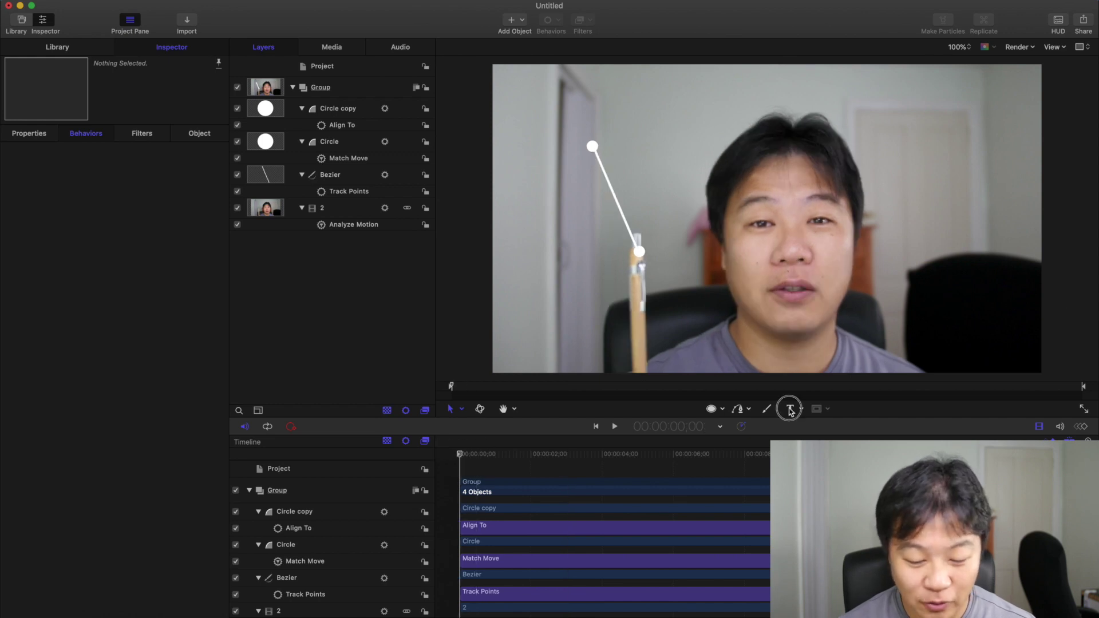
# Add the two-line text "끝점이 움직이는 콜아웃 자막입니다." above the line's upper end and frame it with a rectangle about 411 by 168
pyautogui.click(544, 117)
pyautogui.write('끝점이 움직이는 콜아웃 자막입니다.')
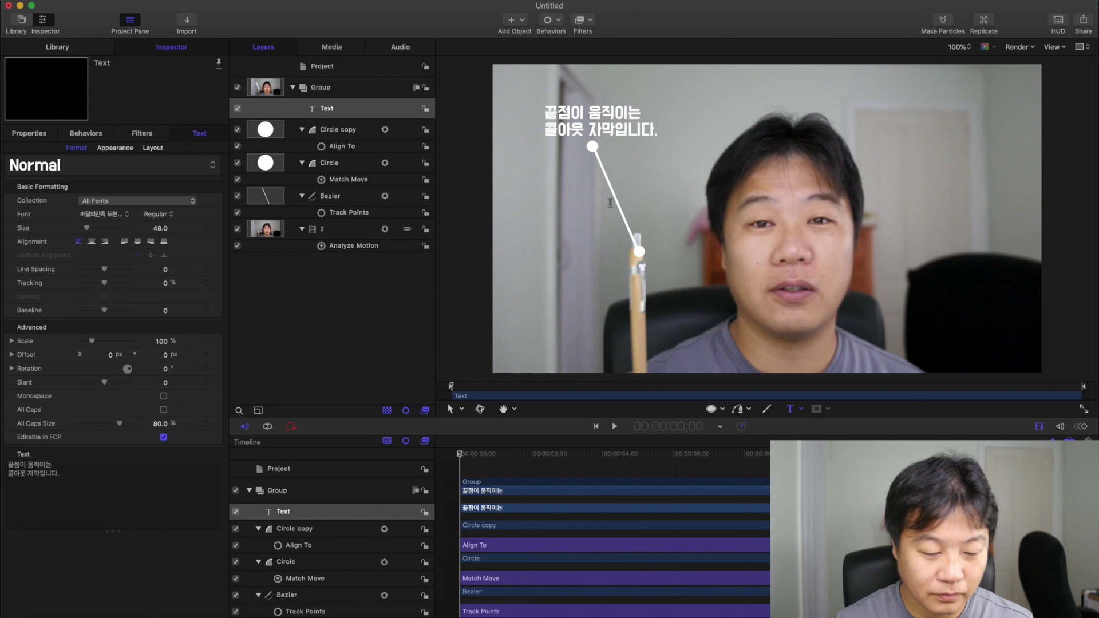
pyautogui.click(717, 409)
pyautogui.click(733, 429)
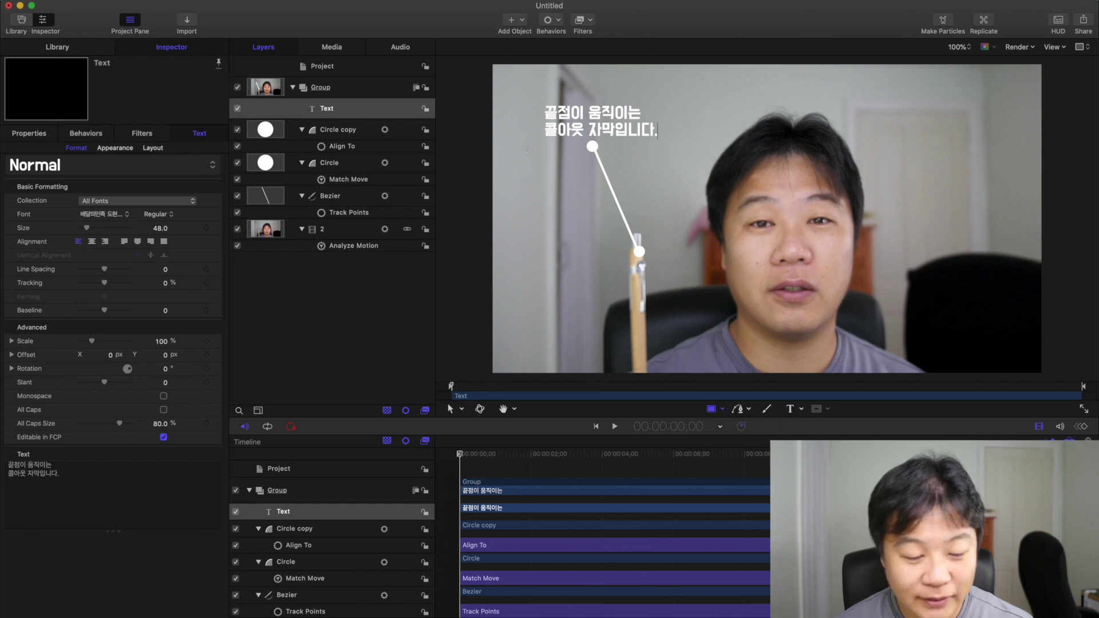
pyautogui.moveTo(542, 96)
pyautogui.mouseDown()
pyautogui.moveTo(719, 167)
pyautogui.moveTo(660, 145)
pyautogui.mouseUp()
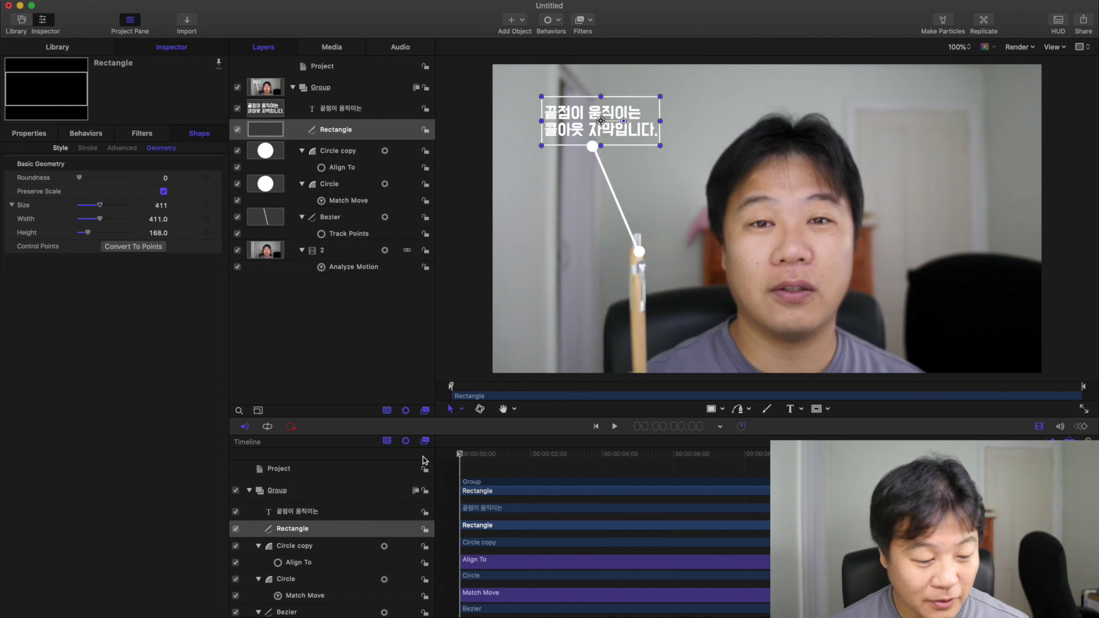
# Keyframe the callout's line, tracked circle and rectangle, bringing the rectangle's Last Point Offset to 100%, and play back the animation
pyautogui.click(338, 216)
pyautogui.click(330, 184)
pyautogui.click(348, 200)
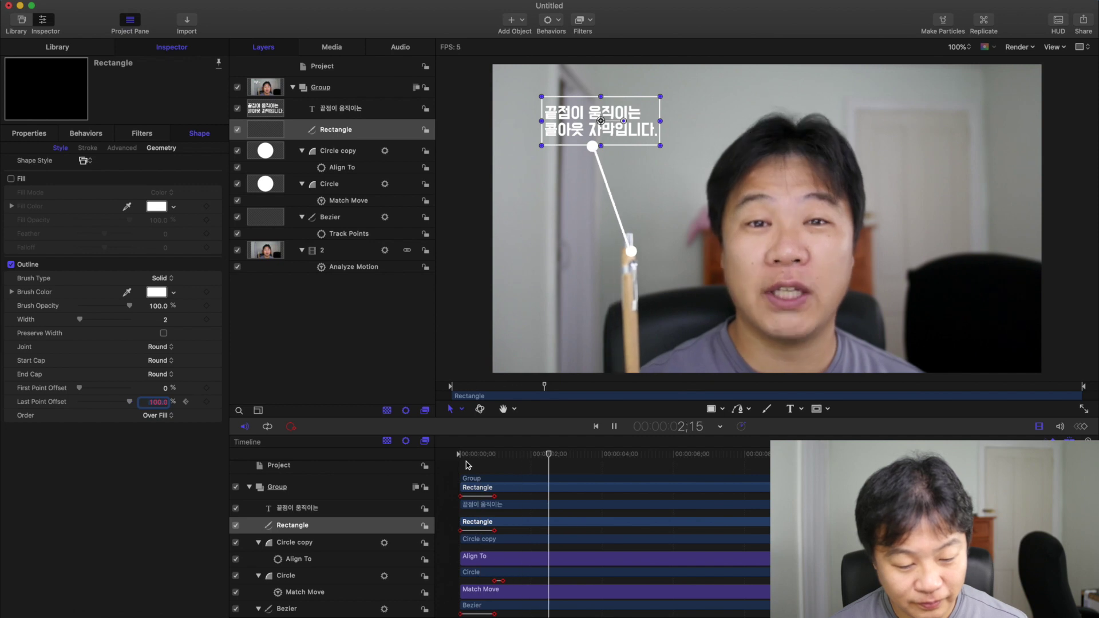
pyautogui.press('space')
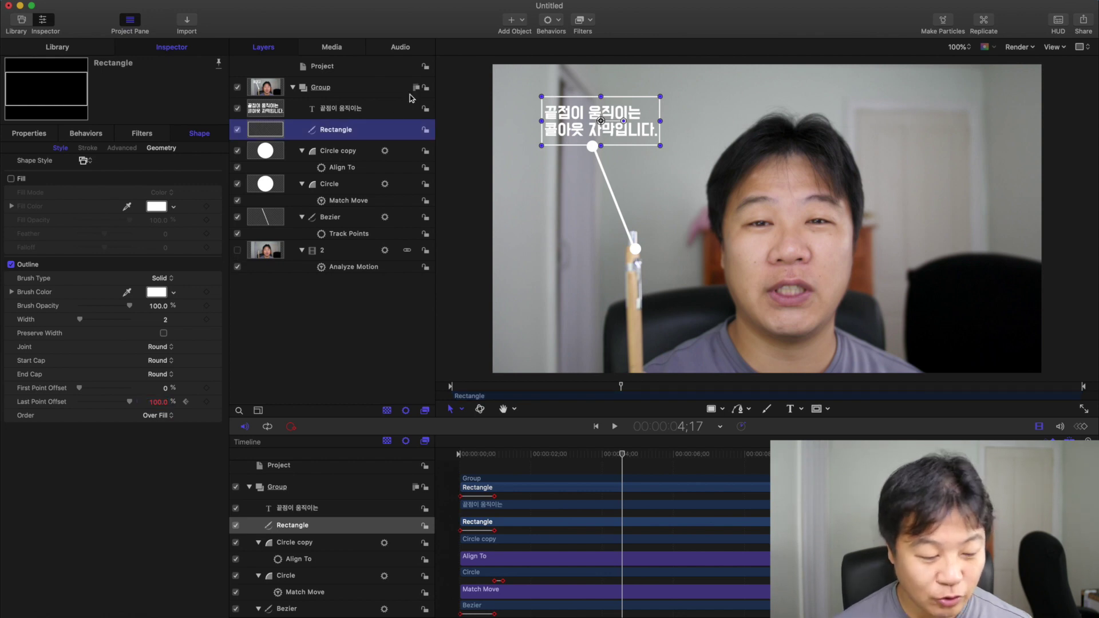
# Publish the callout project as a Final Cut generator named "b" in the Jiho_Motion category
pyautogui.press('super+shift+s')
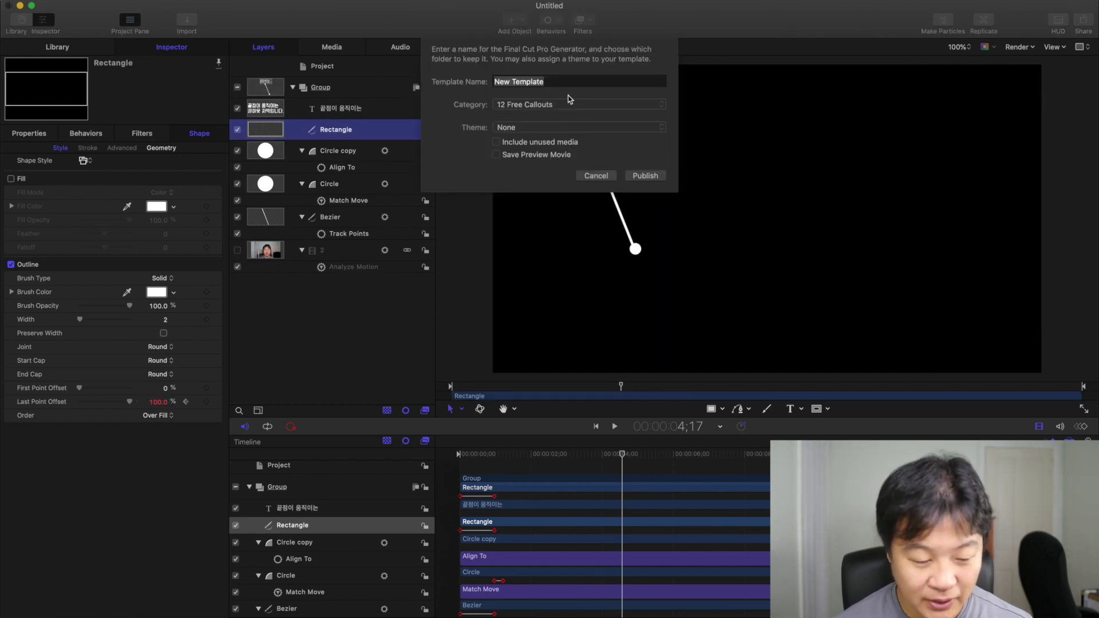
pyautogui.write('b')
pyautogui.click(581, 104)
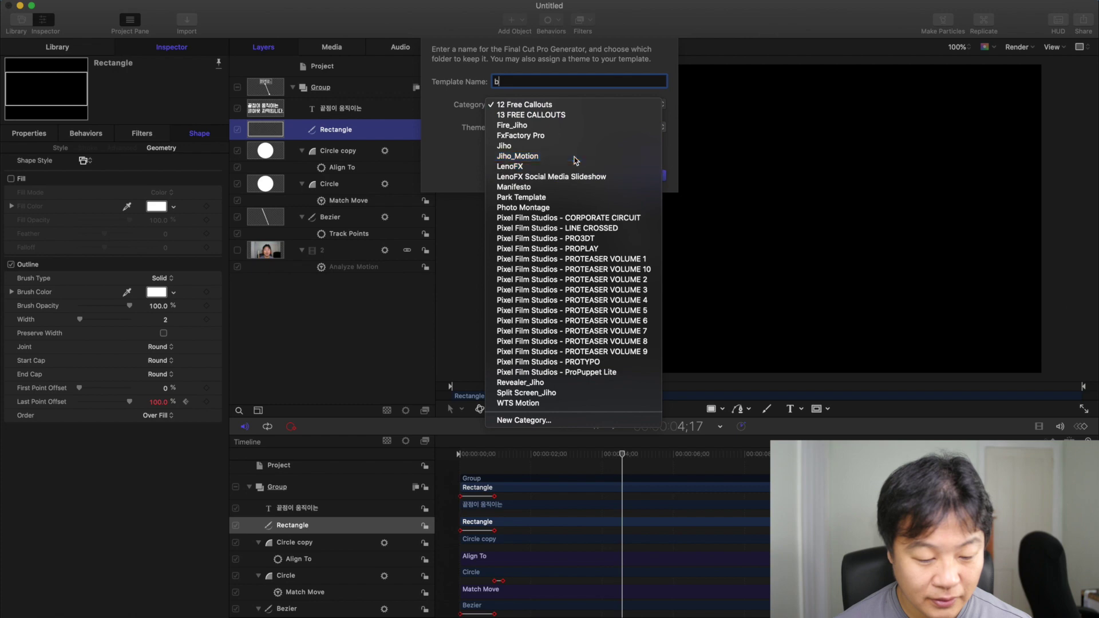
pyautogui.click(575, 156)
pyautogui.click(646, 175)
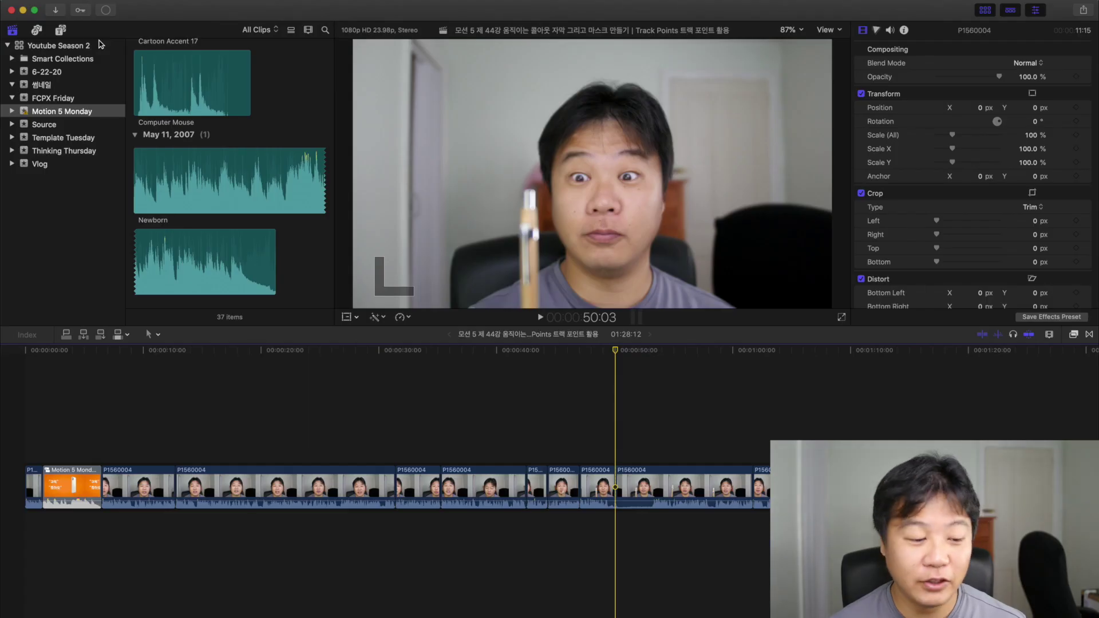
# In Final Cut Pro, place Jiho_Motion generators a and b above the footage, starting at 50:03 and about 1:09:01
pyautogui.click(61, 30)
pyautogui.scroll(8, 63, 179)
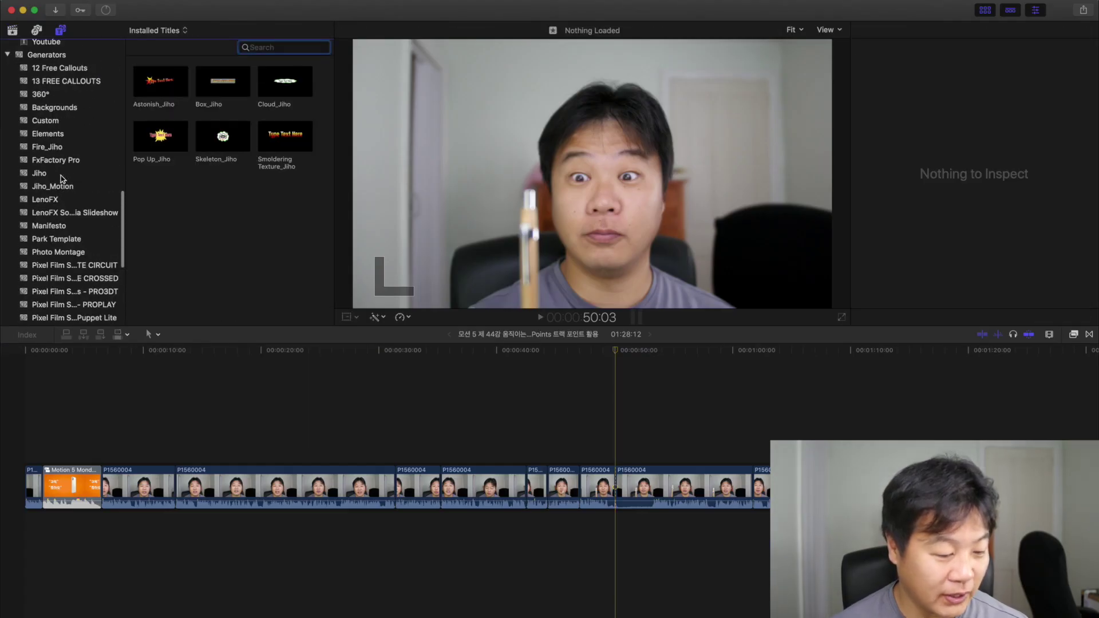
pyautogui.click(63, 184)
pyautogui.click(156, 144)
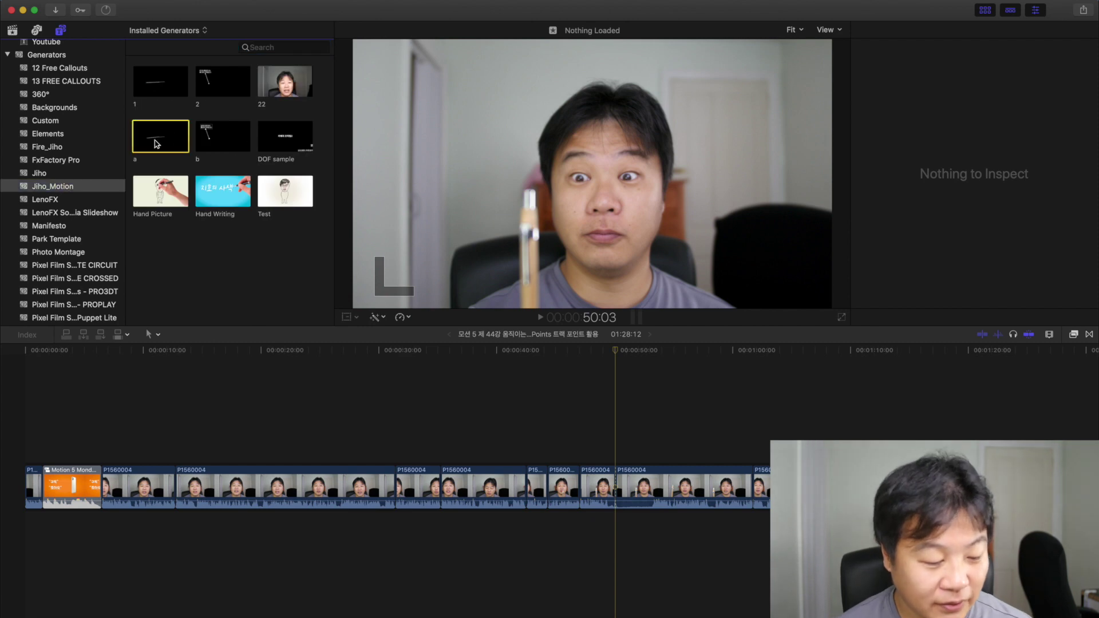
pyautogui.moveTo(164, 138); pyautogui.dragTo(652, 436)
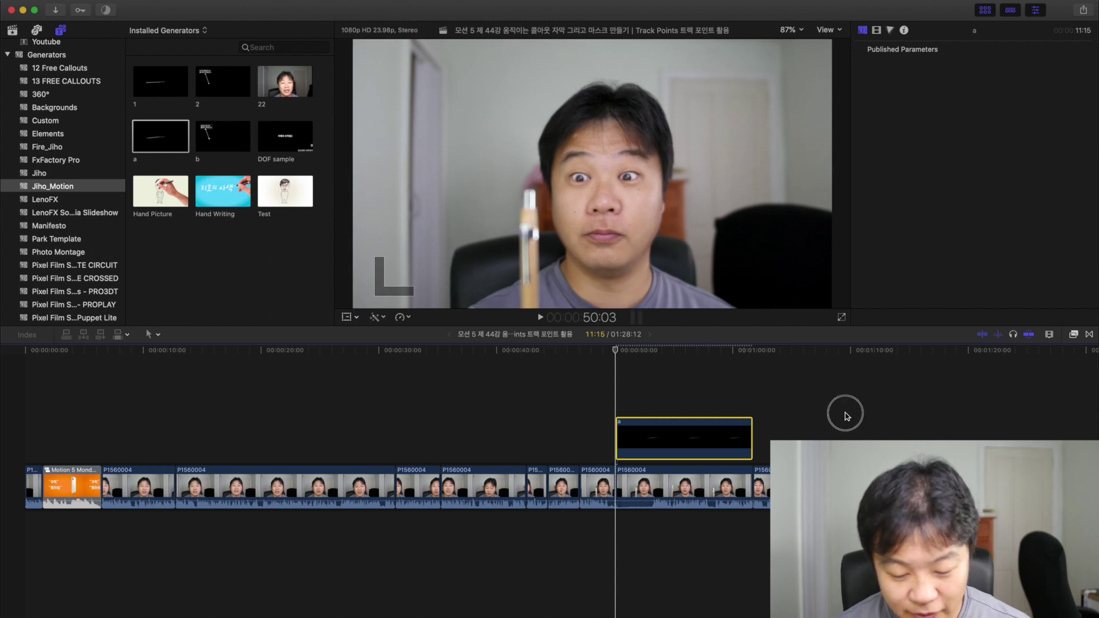
pyautogui.moveTo(846, 416); pyautogui.dragTo(848, 418)
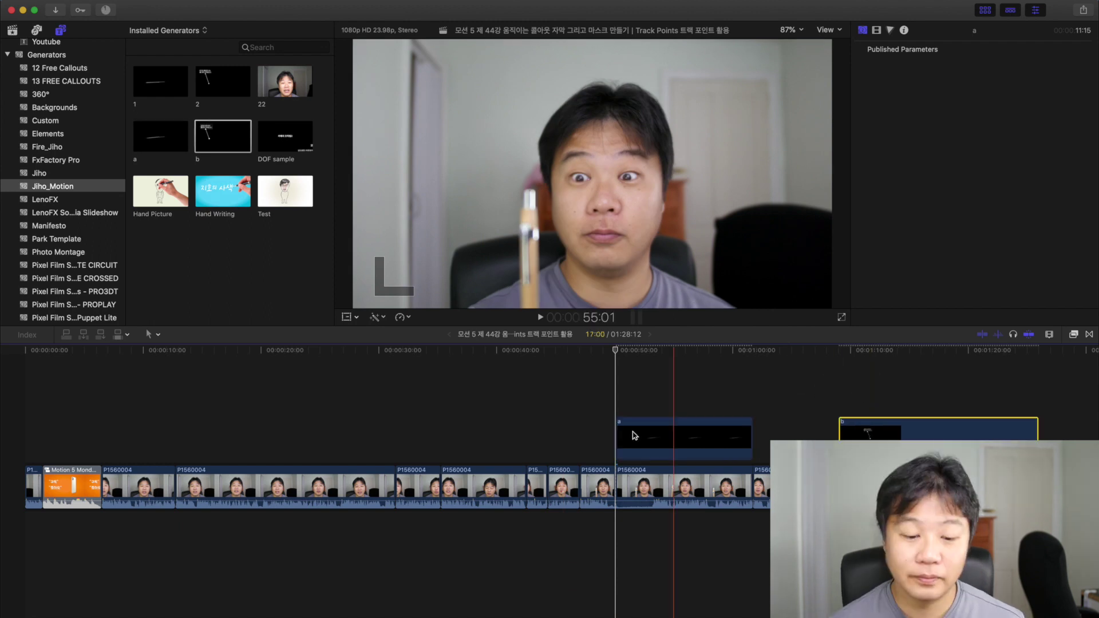
# Play back the timeline over generator a, and from the start of generator b, to check the tracked effects
pyautogui.press('space')
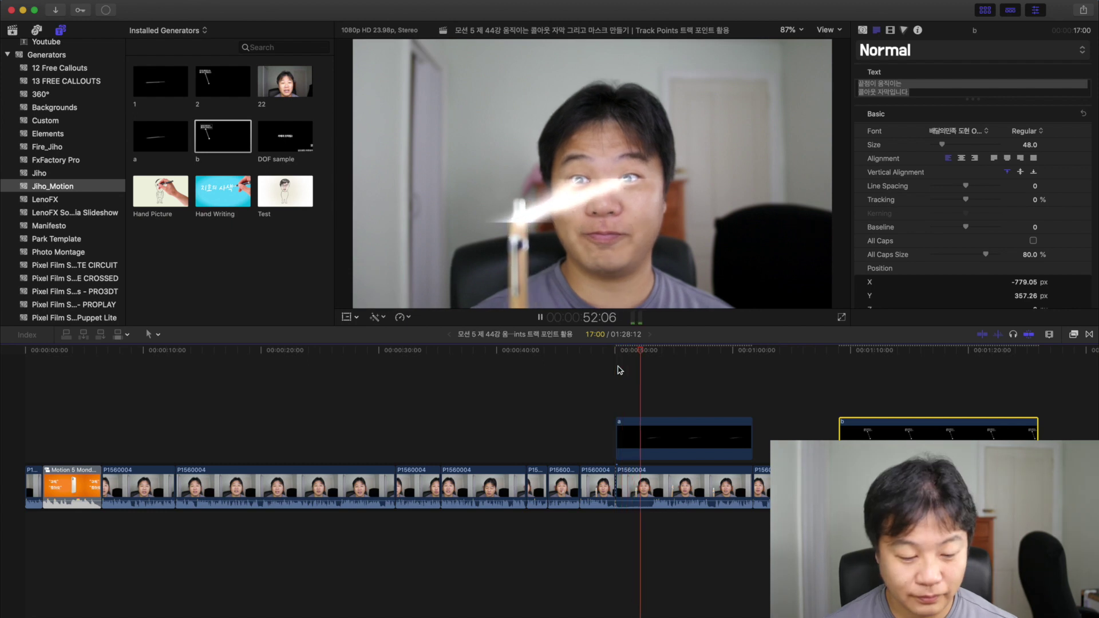
pyautogui.press('space')
pyautogui.click(839, 350)
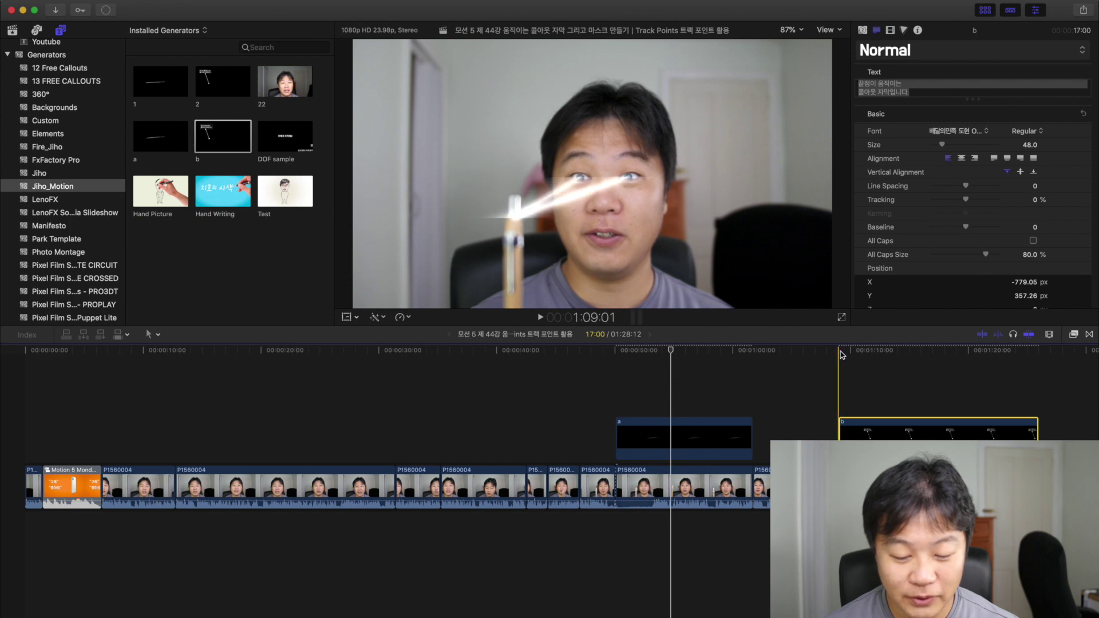
pyautogui.press('space')
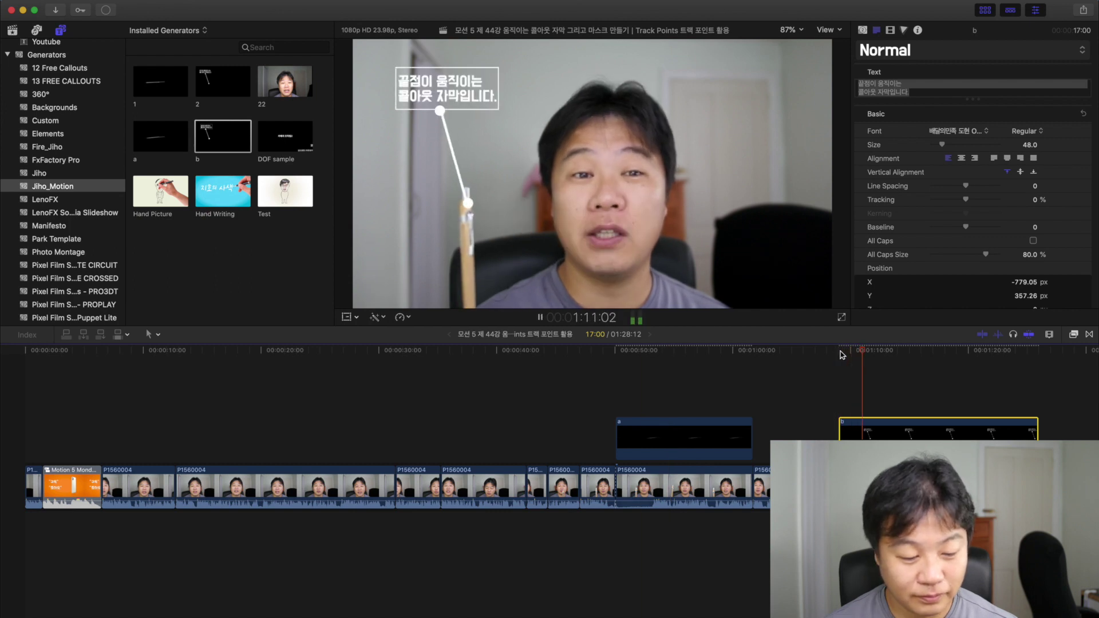
pyautogui.press('space')
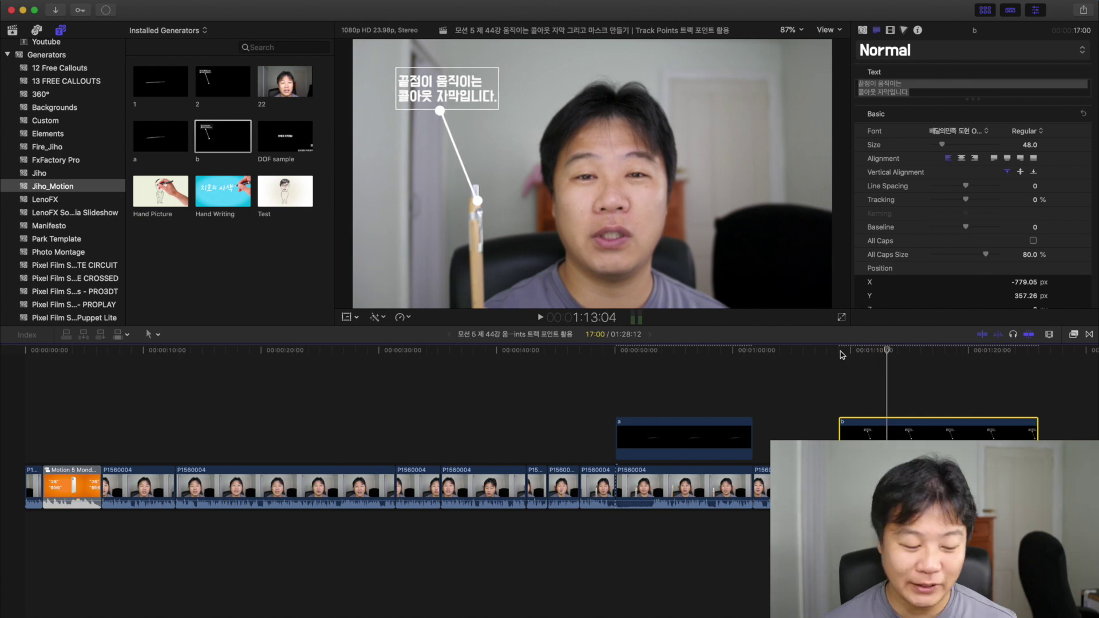